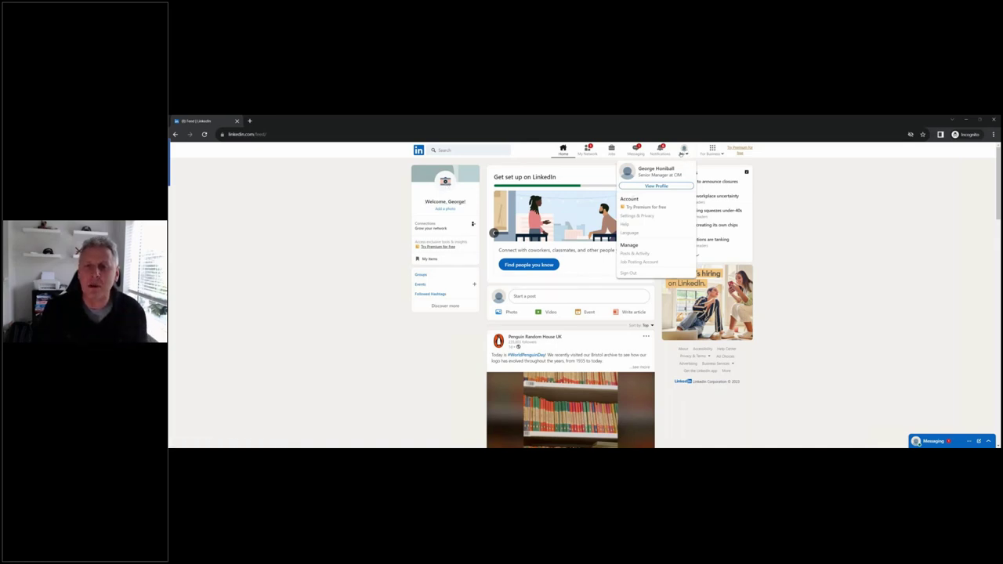
Step: View the account's own profile and open its public profile and URL settings
{"action": "left_click", "coordinate": [657, 186]}
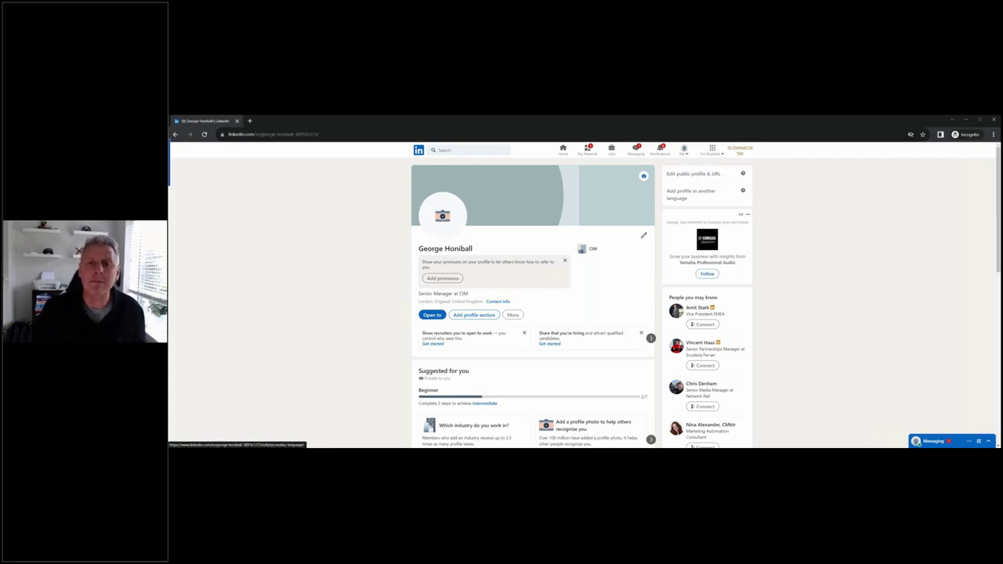
{"action": "left_click", "coordinate": [683, 151]}
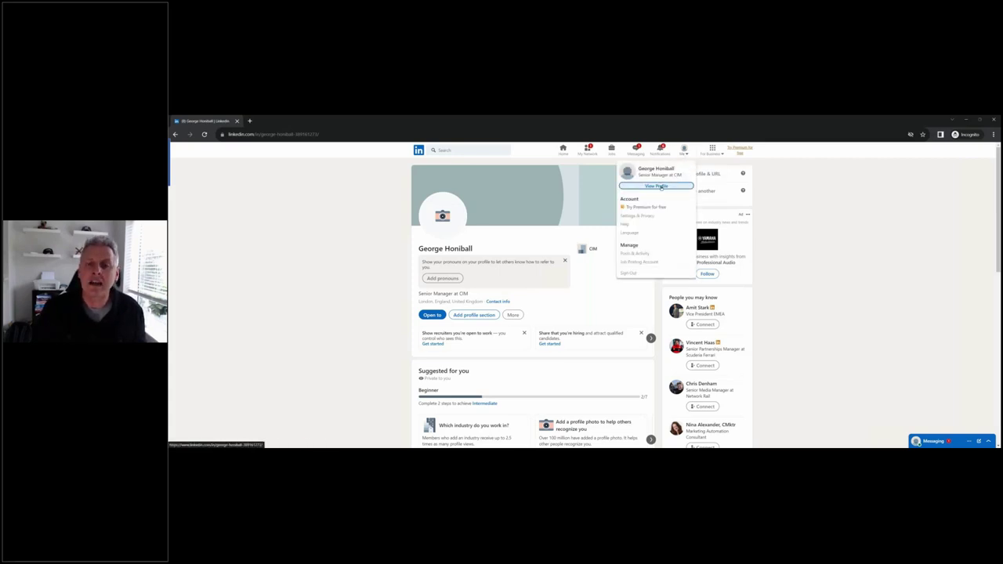
{"action": "left_click", "coordinate": [808, 223]}
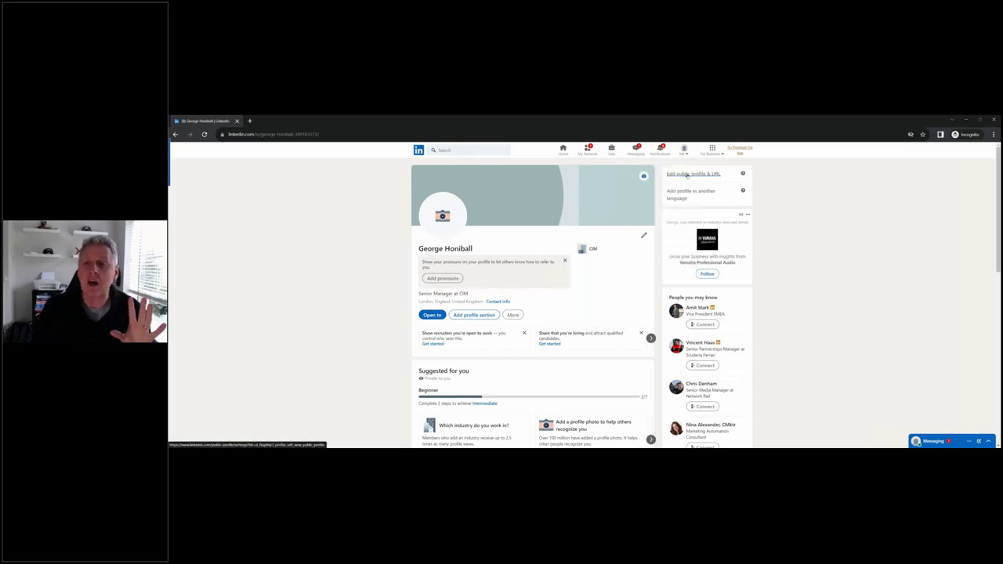
{"action": "left_click", "coordinate": [688, 175]}
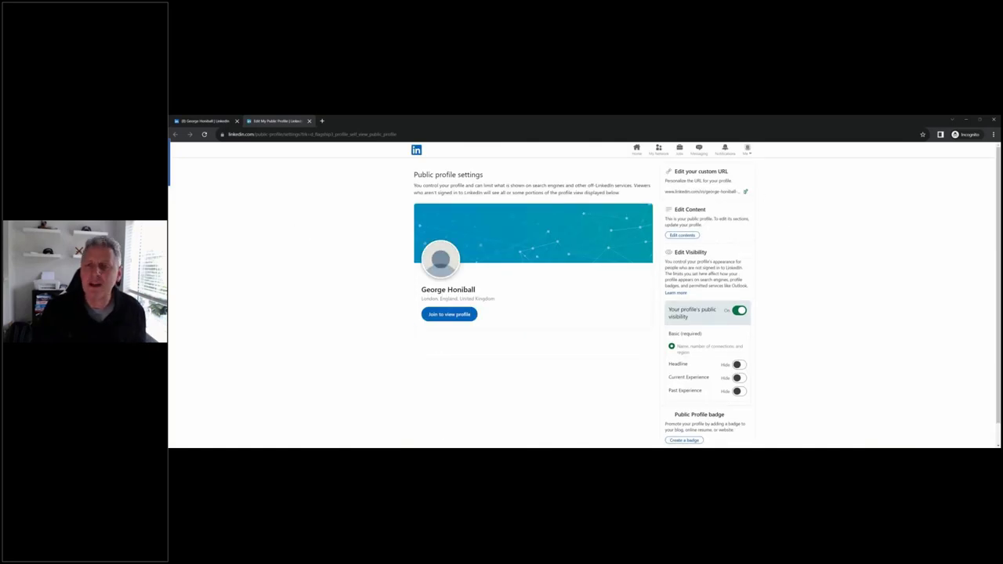
Step: Open the custom profile URL for editing and examine its full ending, from the name through the number suffix
{"action": "left_click", "coordinate": [745, 191]}
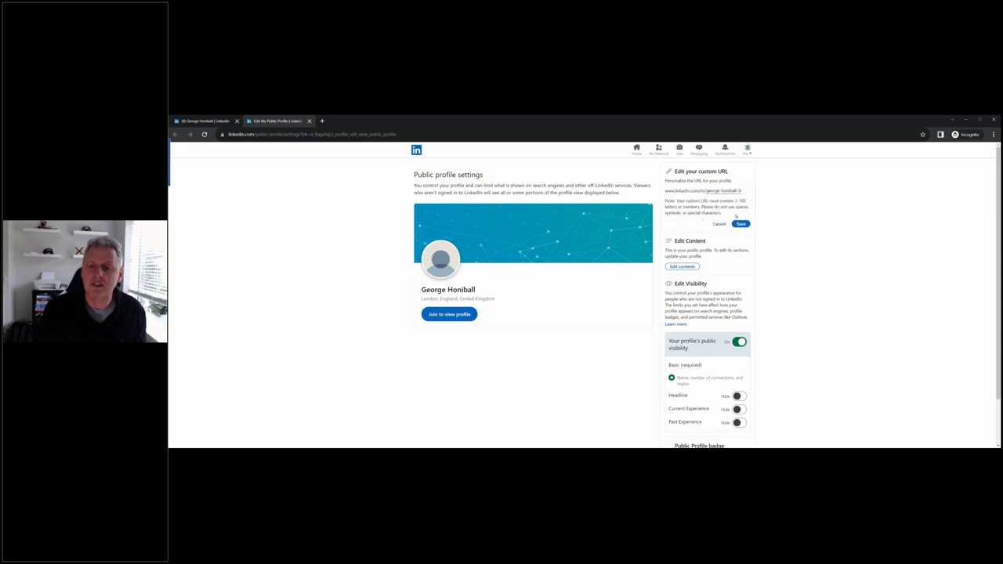
{"action": "triple_click", "coordinate": [730, 192]}
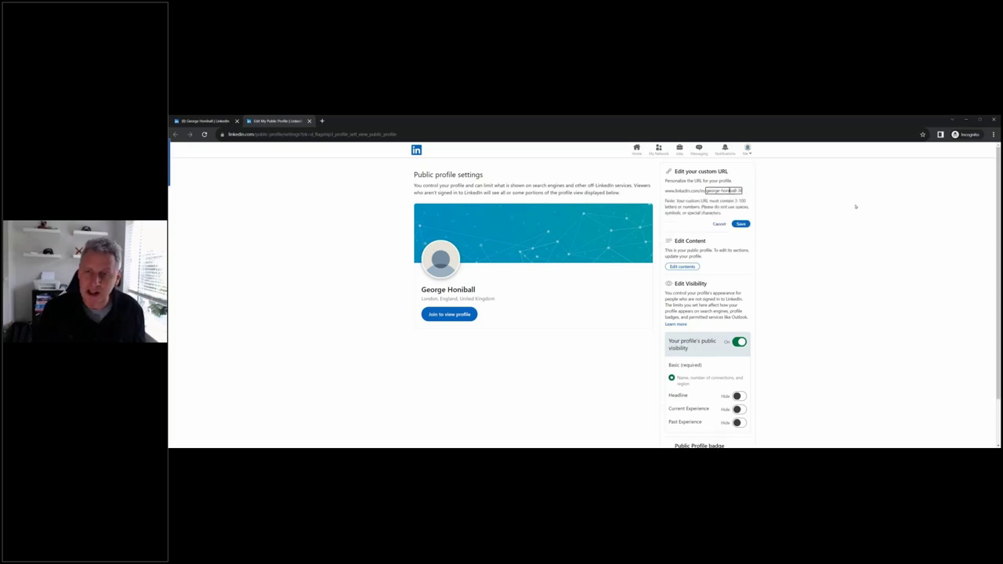
{"action": "key", "text": "End"}
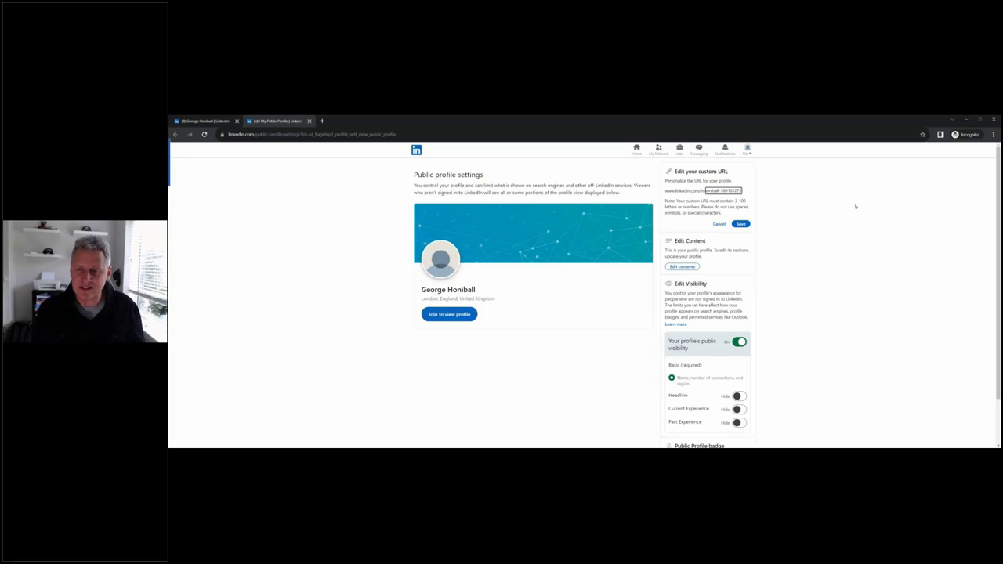
{"action": "key", "text": "BackSpace"}
{"action": "key", "text": "BackSpace"}
{"action": "key", "text": "BackSpace"}
{"action": "key", "text": "BackSpace"}
{"action": "key", "text": "BackSpace"}
{"action": "key", "text": "BackSpace"}
{"action": "key", "text": "BackSpace"}
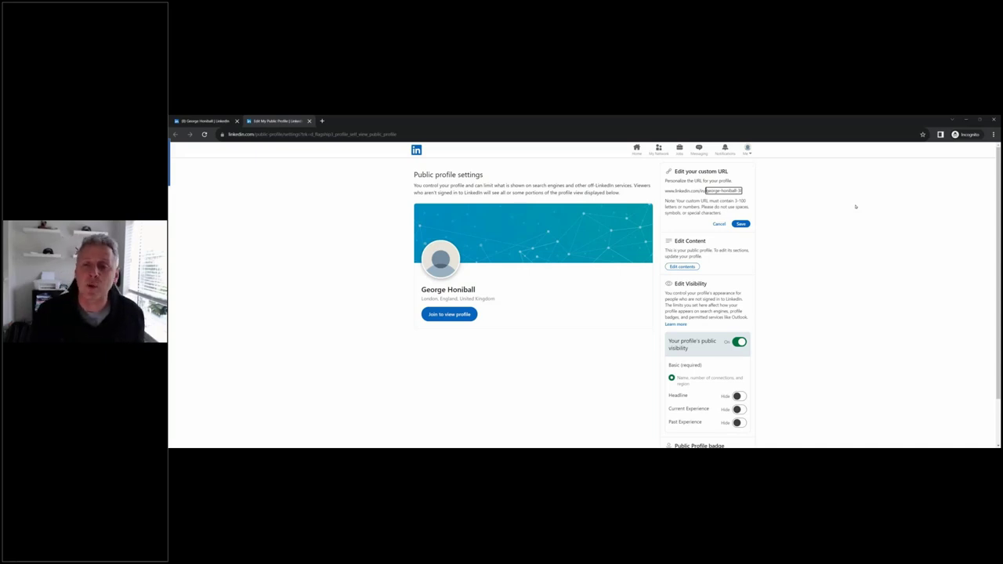
{"action": "key", "text": "Right"}
{"action": "key", "text": "Right"}
{"action": "key", "text": "Right"}
{"action": "key", "text": "Right"}
{"action": "key", "text": "Right"}
{"action": "key", "text": "Right"}
{"action": "key", "text": "Right"}
{"action": "key", "text": "Right"}
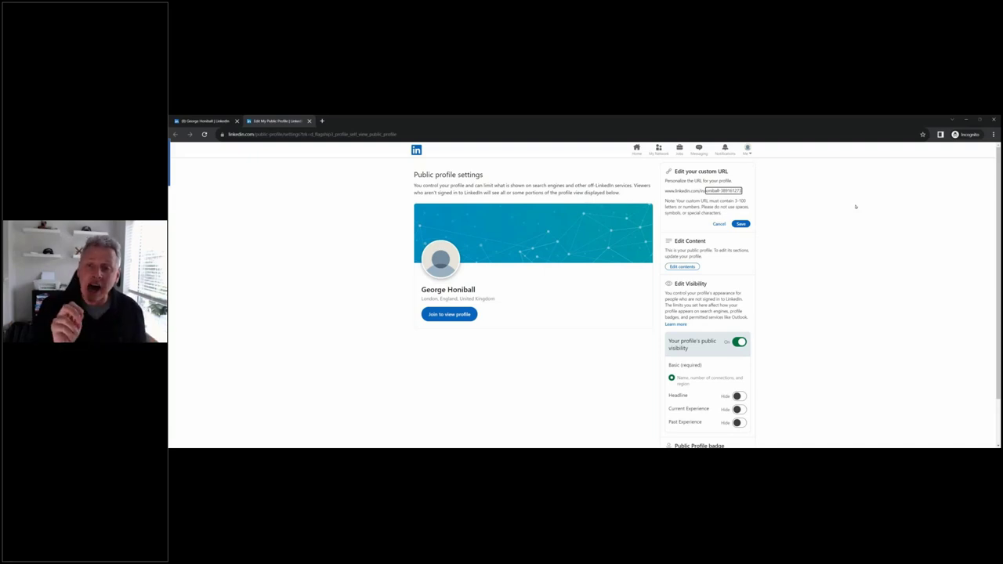
Step: Try to replace the custom URL ending with the first name plus surname initial, save it, and cancel the URL edit
{"action": "key", "text": "BackSpace"}
{"action": "key", "text": "BackSpace"}
{"action": "key", "text": "BackSpace"}
{"action": "key", "text": "BackSpace"}
{"action": "key", "text": "BackSpace"}
{"action": "key", "text": "BackSpace"}
{"action": "key", "text": "BackSpace"}
{"action": "key", "text": "BackSpace"}
{"action": "key", "text": "BackSpace"}
{"action": "key", "text": "BackSpace"}
{"action": "key", "text": "BackSpace"}
{"action": "key", "text": "BackSpace"}
{"action": "key", "text": "BackSpace"}
{"action": "key", "text": "BackSpace"}
{"action": "key", "text": "BackSpace"}
{"action": "key", "text": "BackSpace"}
{"action": "key", "text": "BackSpace"}
{"action": "key", "text": "BackSpace"}
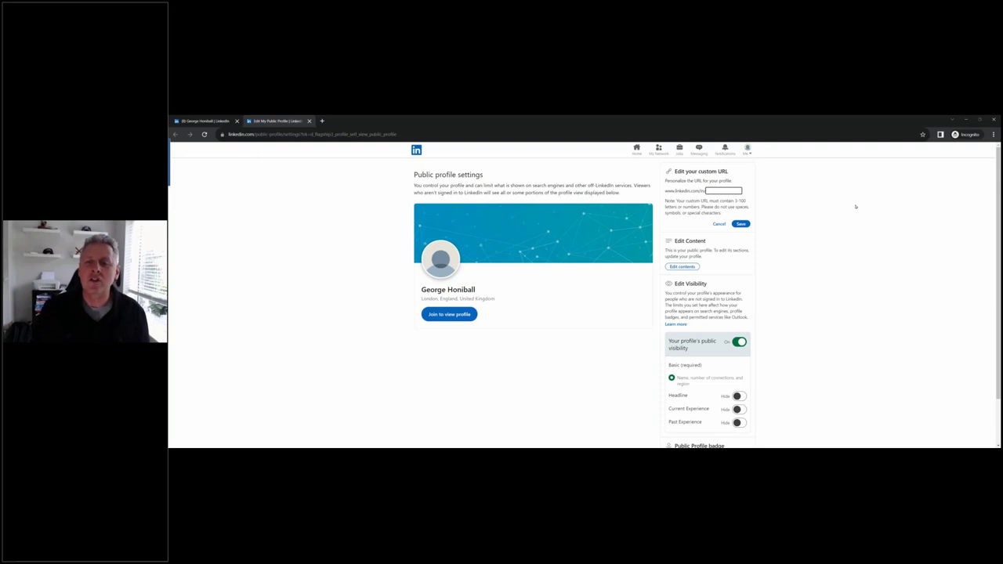
{"action": "type", "text": "georgeh"}
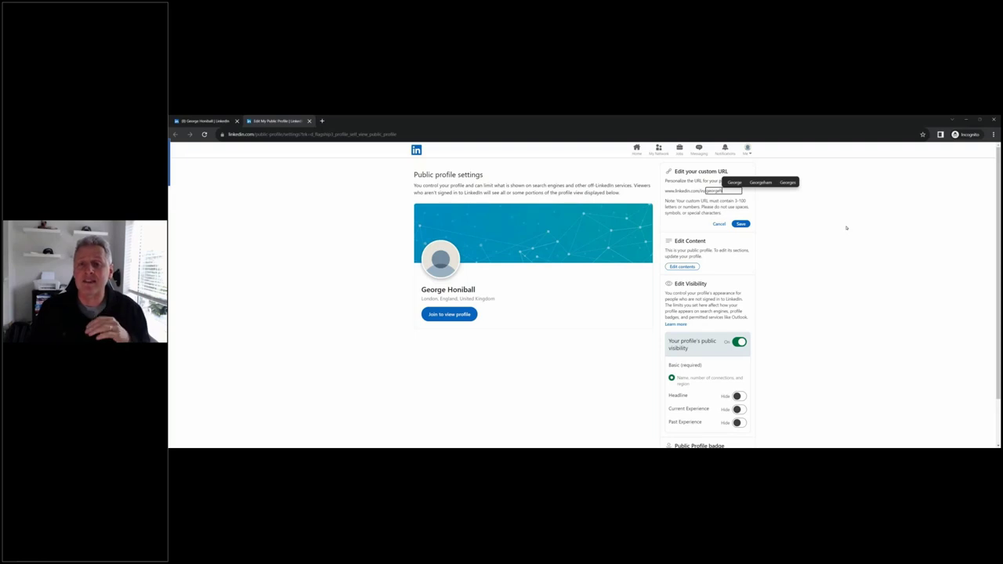
{"action": "left_click", "coordinate": [741, 224]}
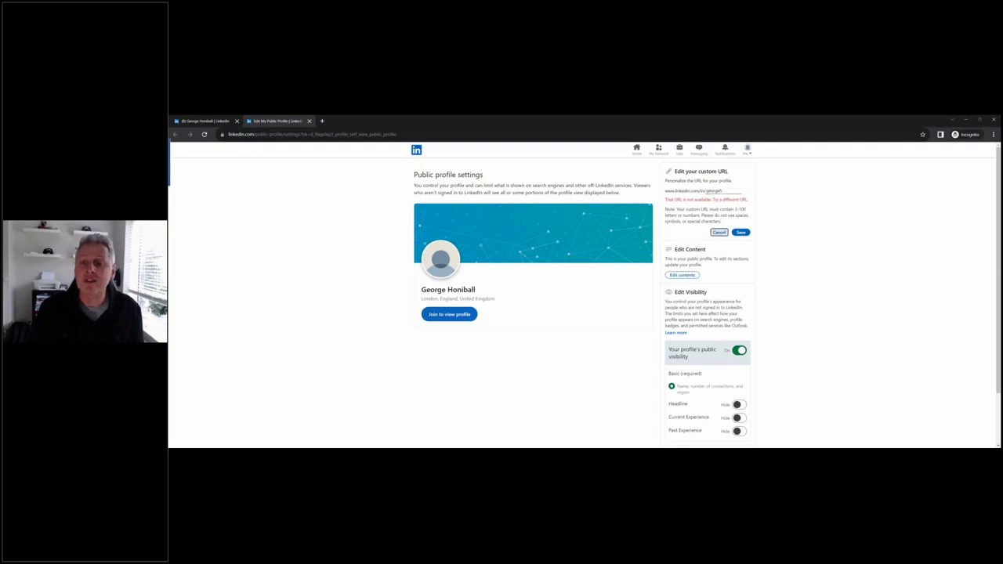
{"action": "left_click", "coordinate": [719, 232]}
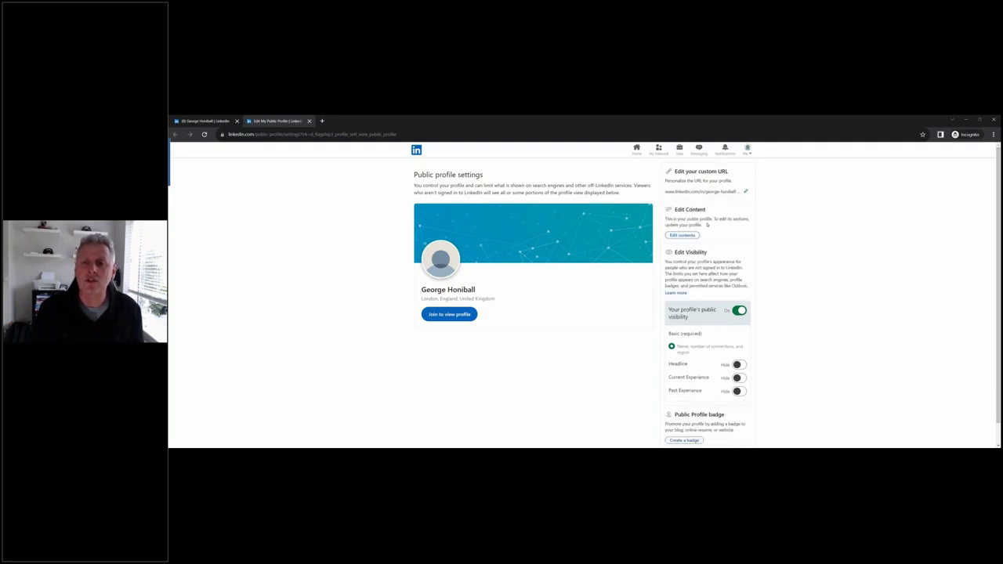
Step: Reopen the own profile from the home feed, examine the personal ending of its web address, and close the extra tab
{"action": "left_click", "coordinate": [636, 150]}
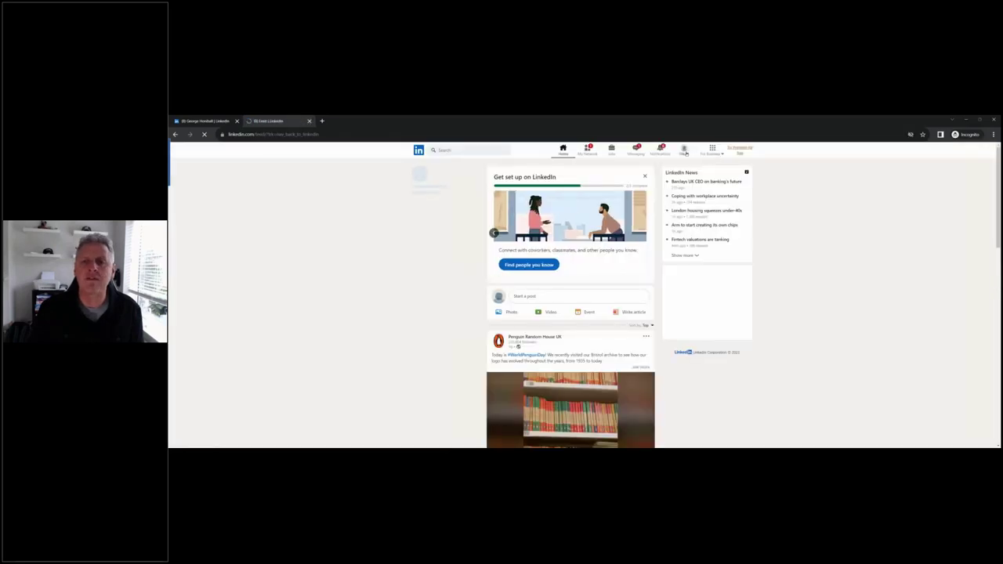
{"action": "left_click", "coordinate": [684, 150]}
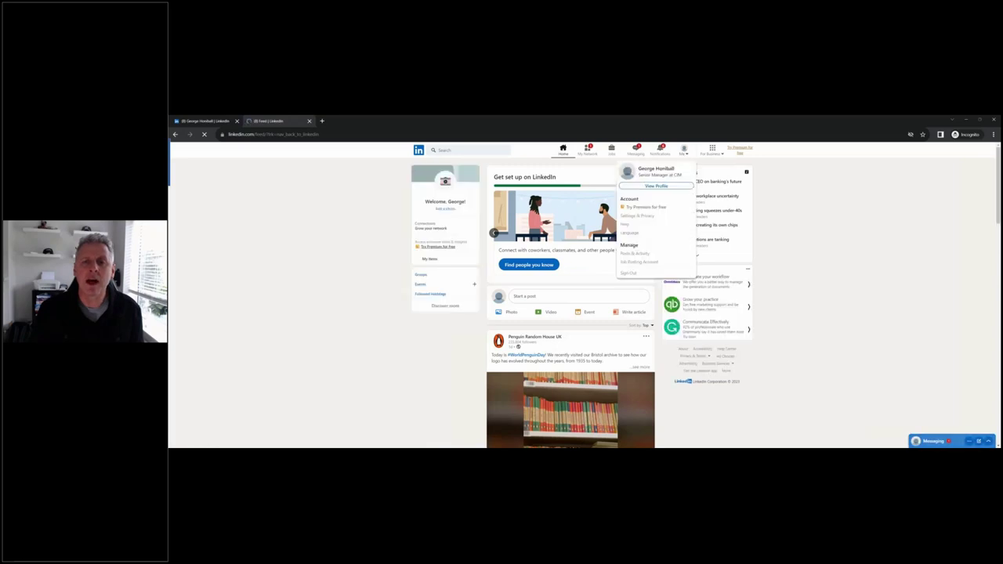
{"action": "left_click", "coordinate": [656, 186]}
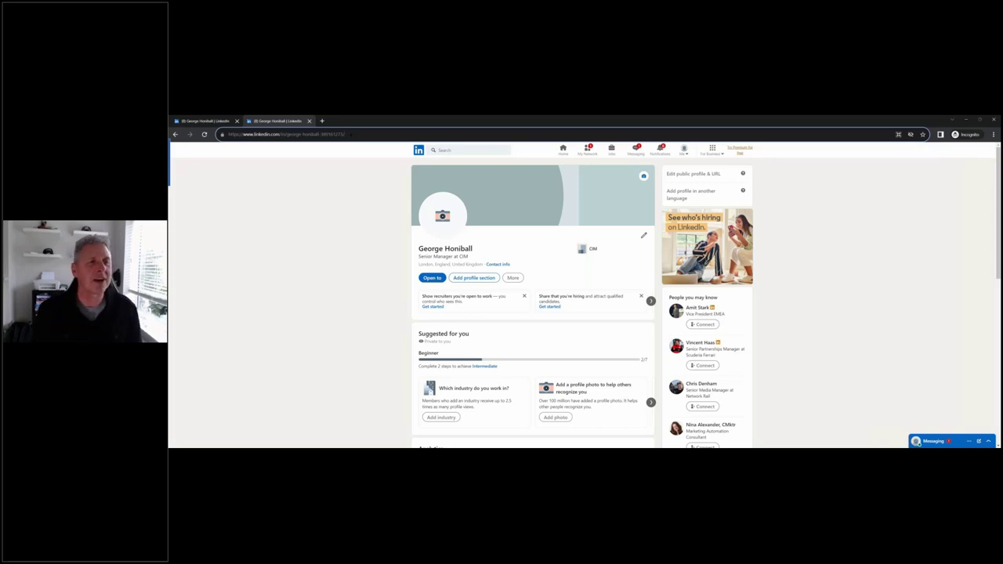
{"action": "left_click_drag", "start_coordinate": [345, 134], "coordinate": [286, 134]}
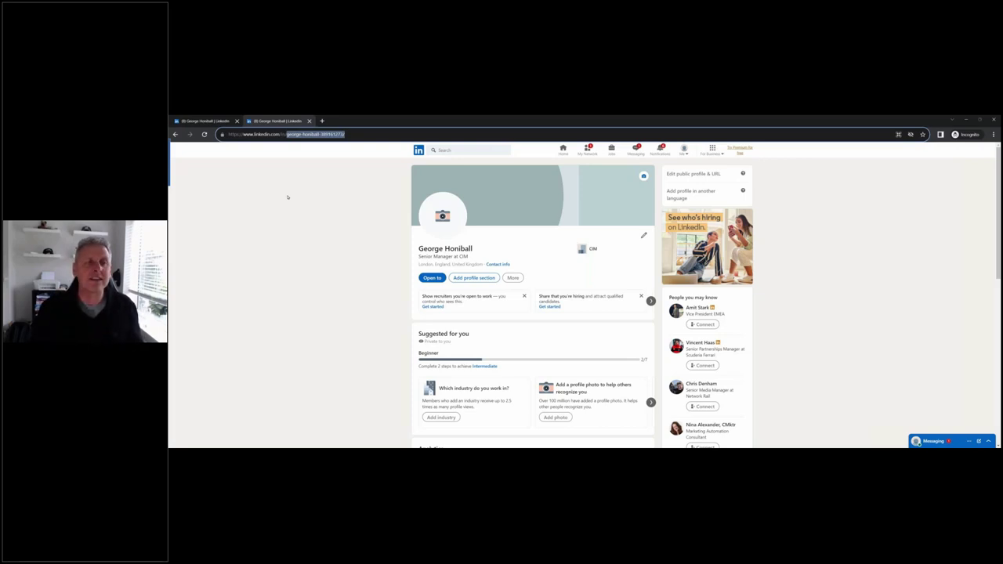
{"action": "left_click", "coordinate": [367, 149]}
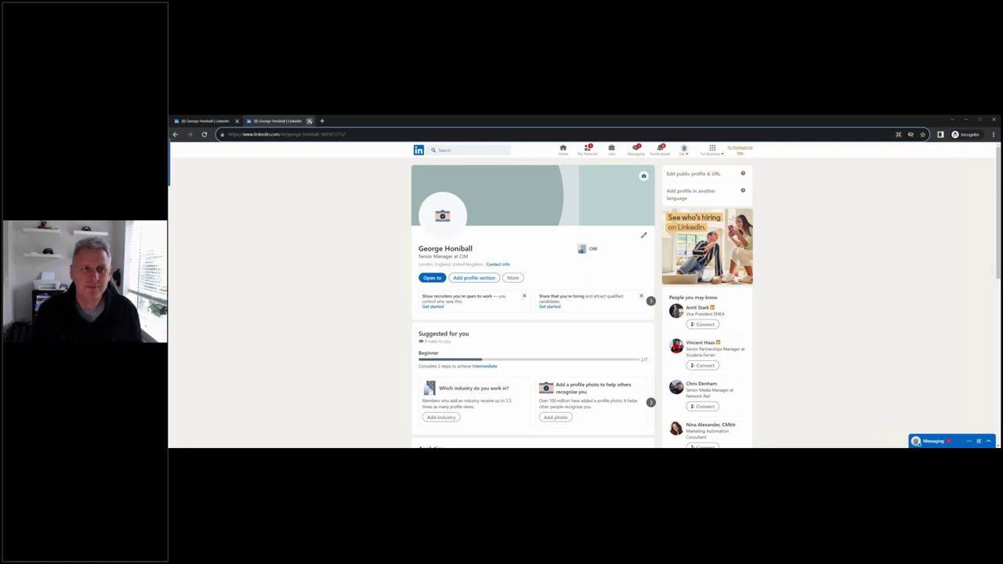
{"action": "left_click", "coordinate": [309, 121]}
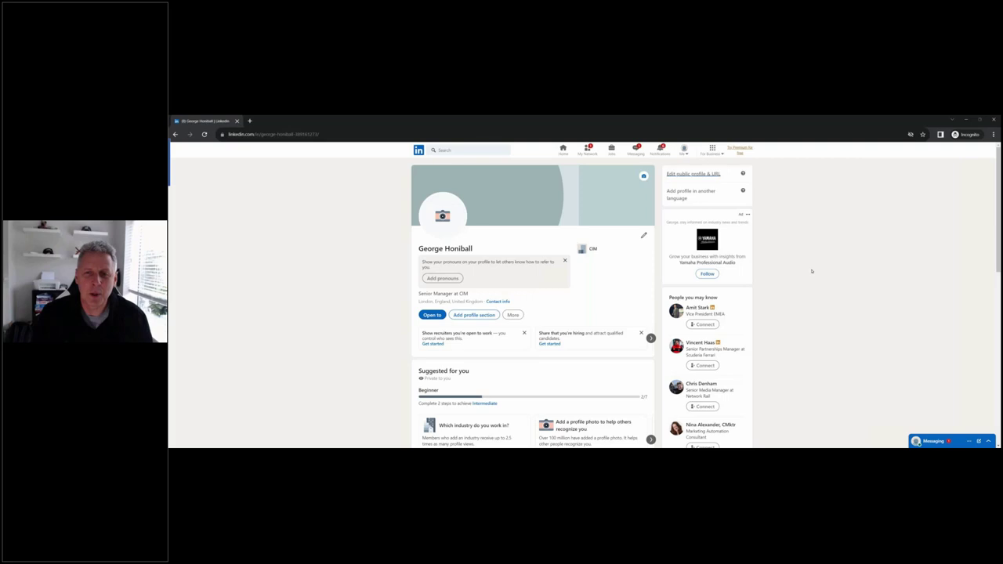
Step: Browse the suggested people to connect with from the home feed's setup prompt, and close the suggestions
{"action": "left_click", "coordinate": [564, 150]}
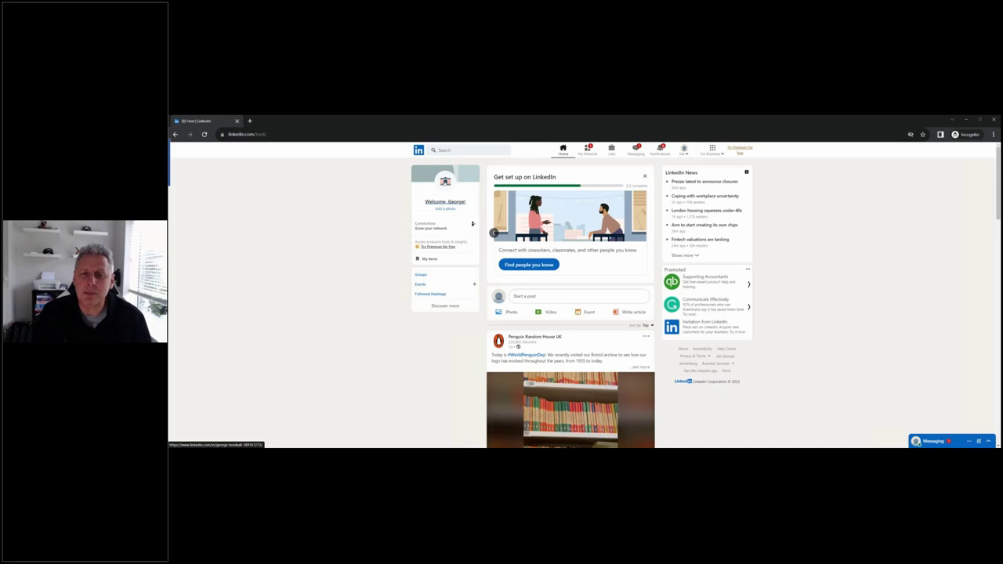
{"action": "left_click", "coordinate": [540, 265]}
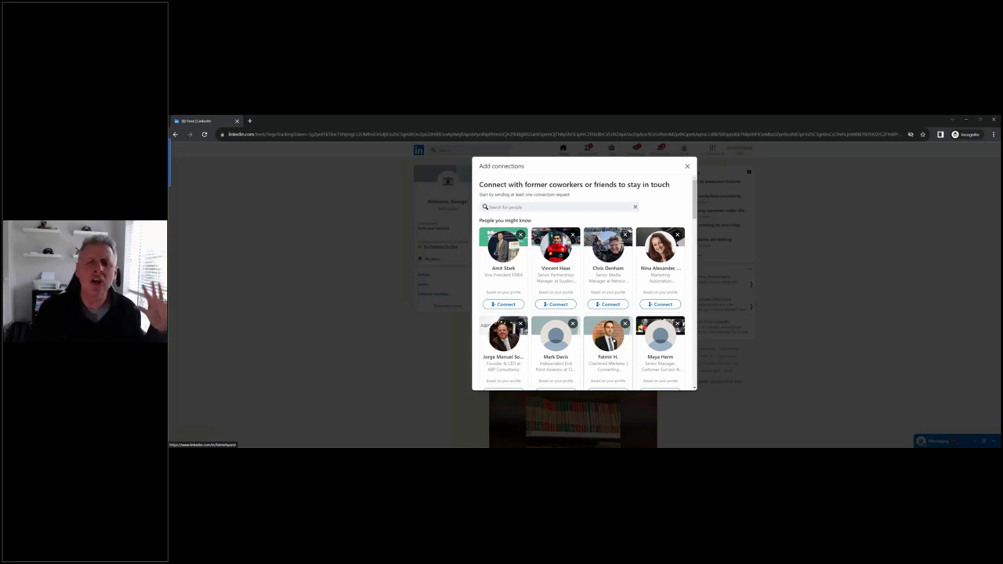
{"action": "scroll", "coordinate": [607, 272], "scroll_direction": "down", "scroll_amount": 3}
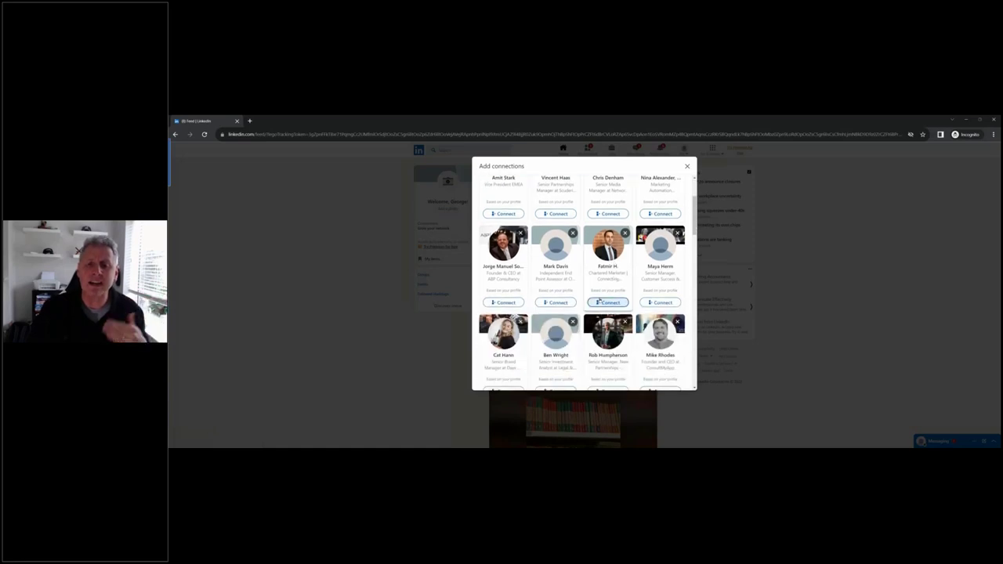
{"action": "scroll", "coordinate": [608, 272], "scroll_direction": "down", "scroll_amount": 1}
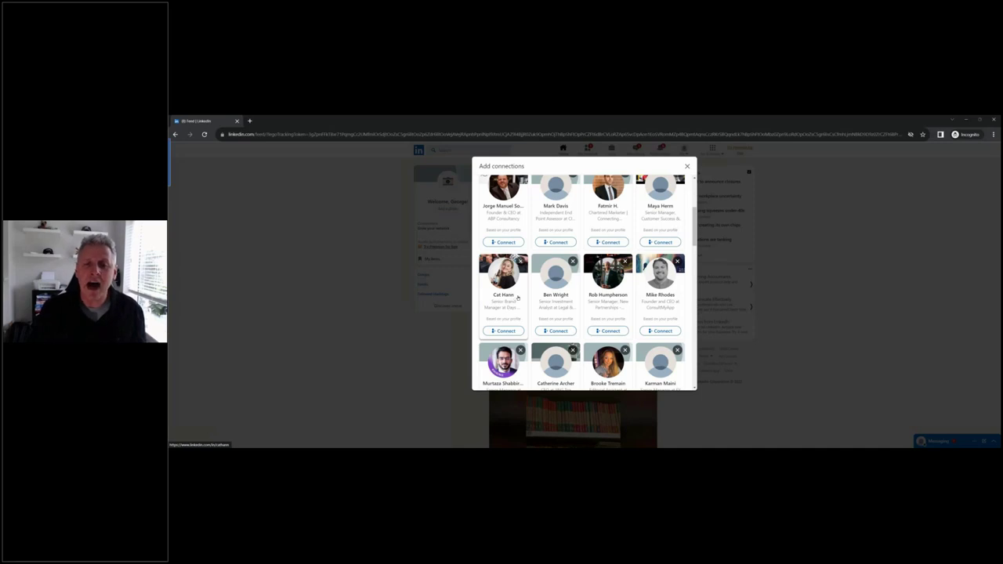
{"action": "scroll", "coordinate": [524, 295], "scroll_direction": "down", "scroll_amount": 1}
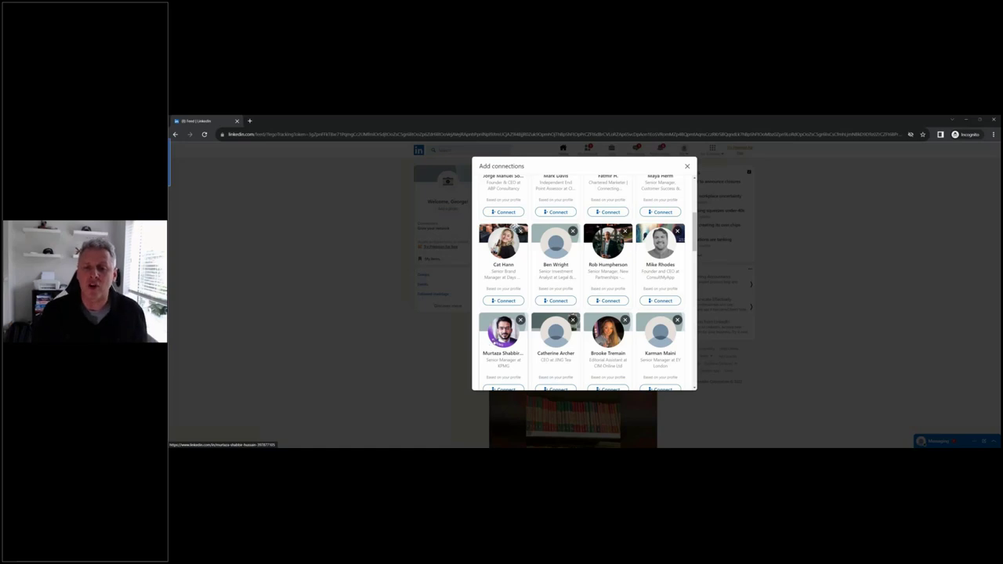
{"action": "scroll", "coordinate": [522, 326], "scroll_direction": "down", "scroll_amount": 1}
{"action": "scroll", "coordinate": [522, 326], "scroll_direction": "down", "scroll_amount": 1}
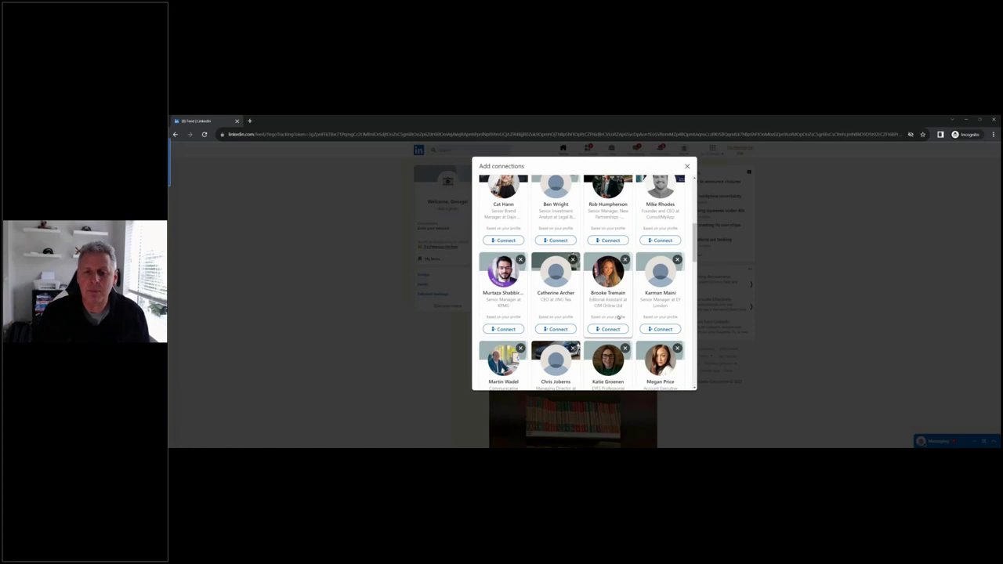
{"action": "left_click", "coordinate": [686, 166]}
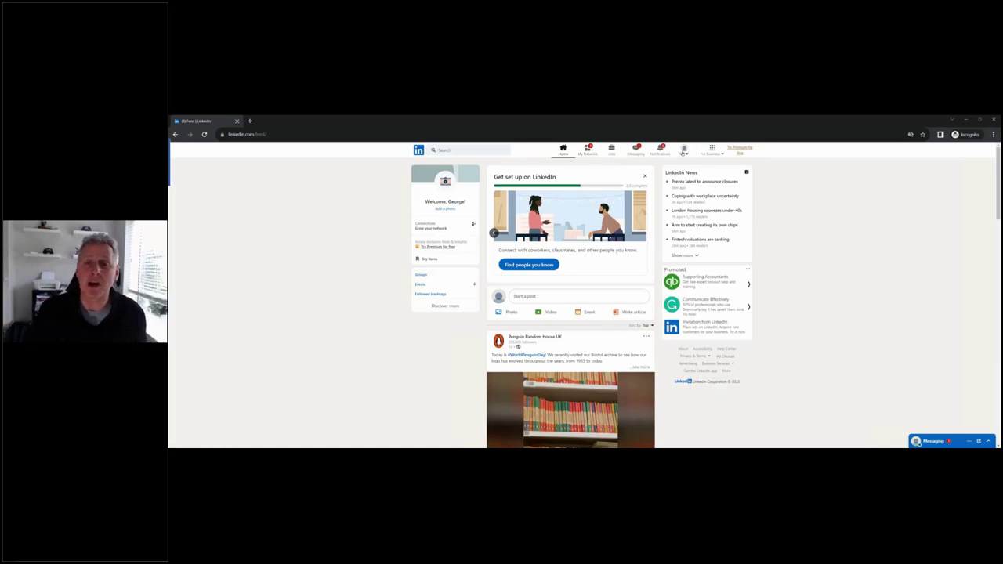
Step: Open the Senior Manager entry in the own profile's Experience section for editing
{"action": "left_click", "coordinate": [683, 152]}
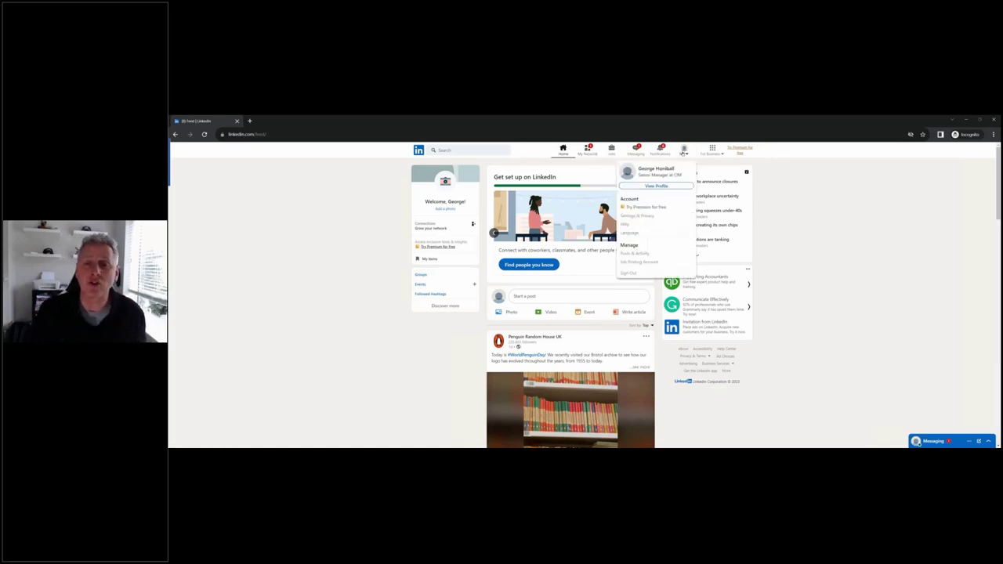
{"action": "left_click", "coordinate": [663, 186]}
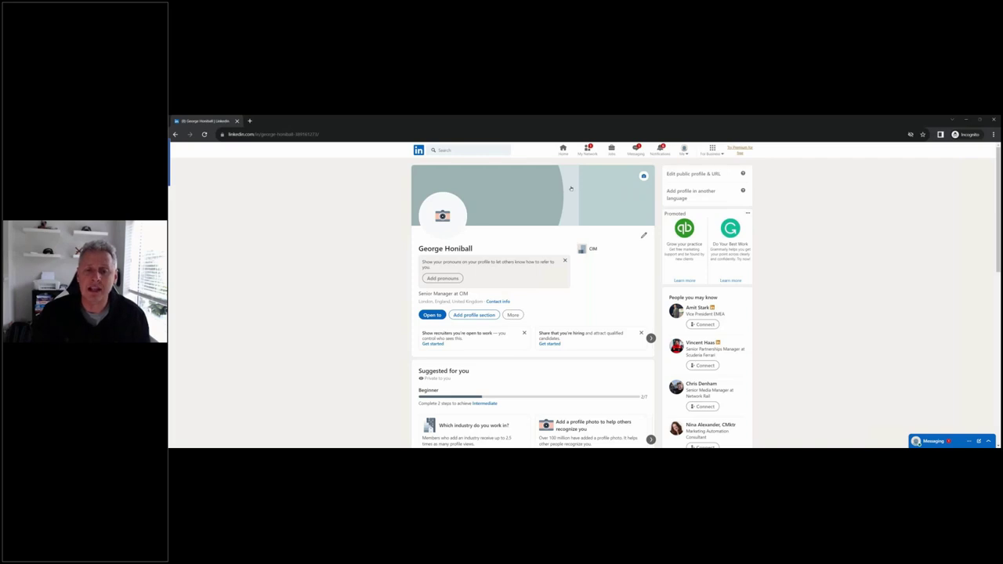
{"action": "scroll", "coordinate": [572, 186], "scroll_direction": "down", "scroll_amount": 5}
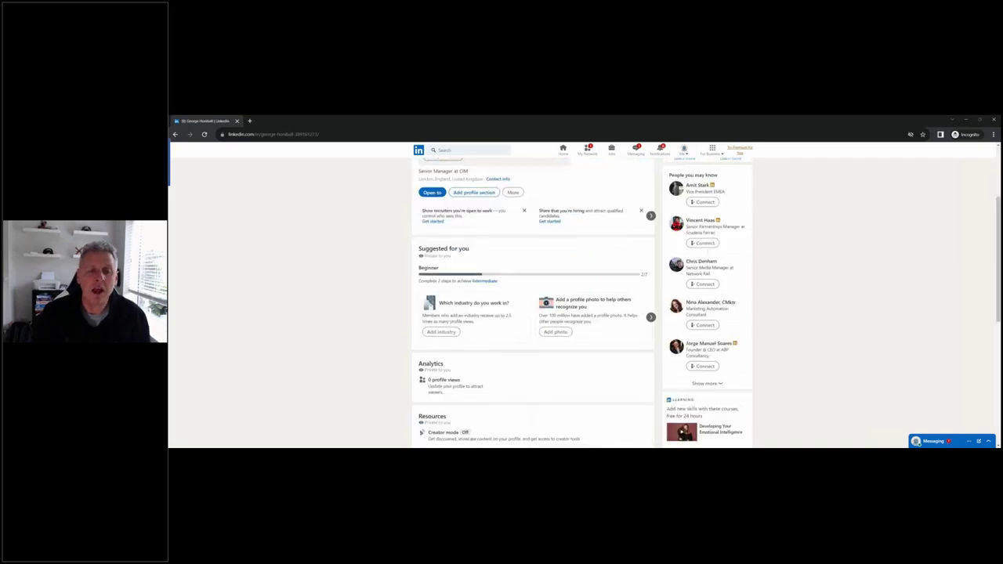
{"action": "scroll", "coordinate": [582, 243], "scroll_direction": "down", "scroll_amount": 3}
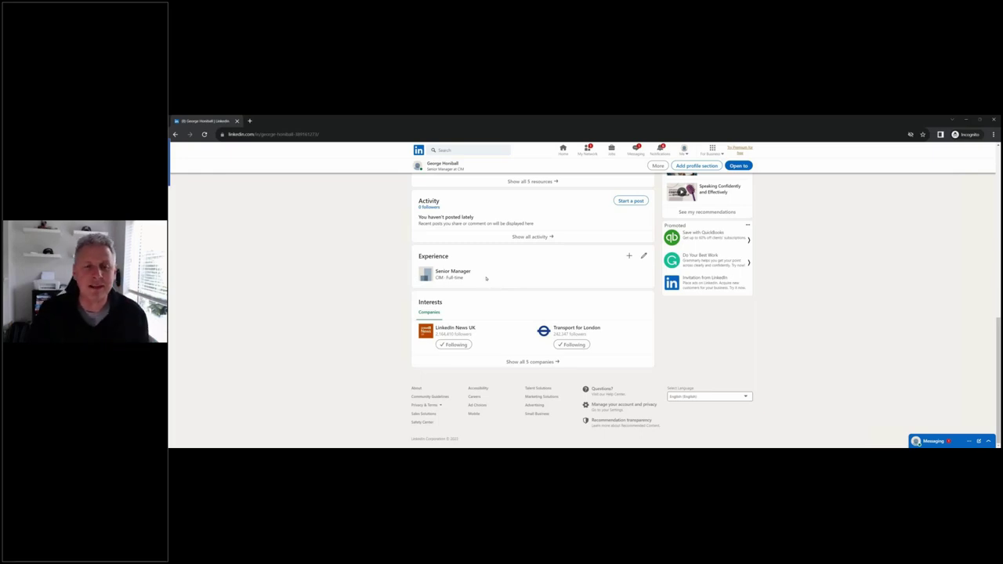
{"action": "left_click", "coordinate": [642, 258]}
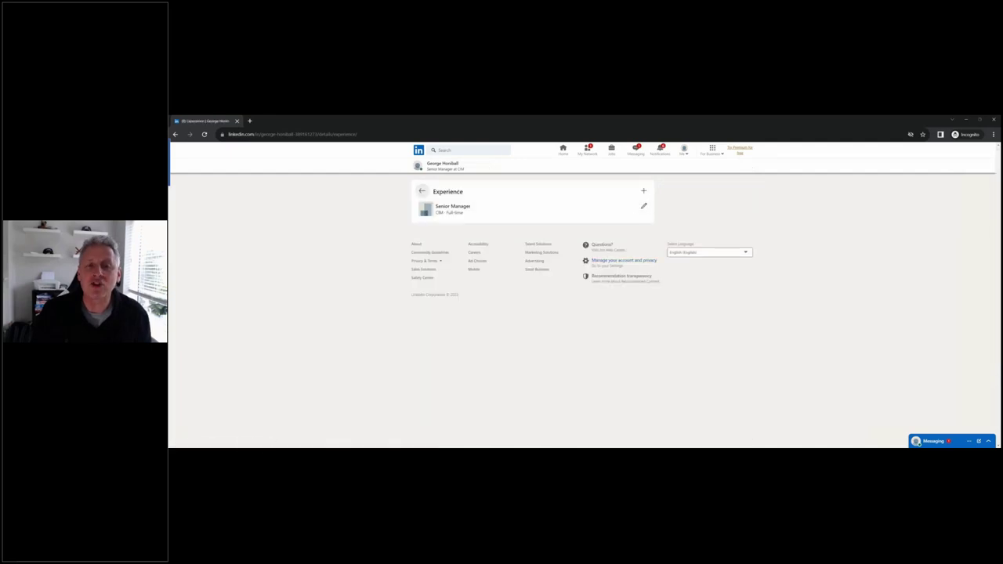
{"action": "left_click", "coordinate": [643, 207]}
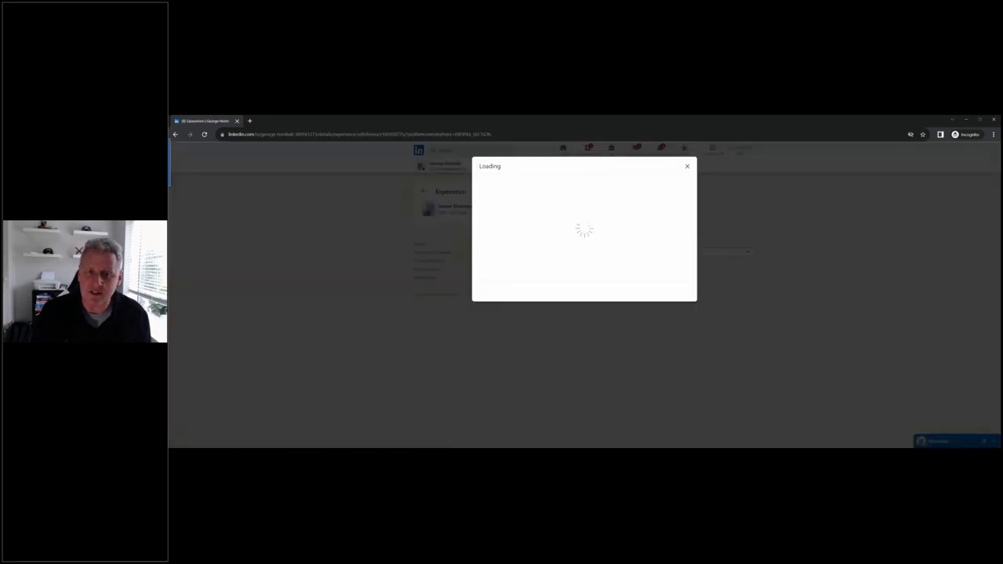
Step: Examine the location type options for the Senior Manager entry and close them without choosing one
{"action": "left_click", "coordinate": [522, 232]}
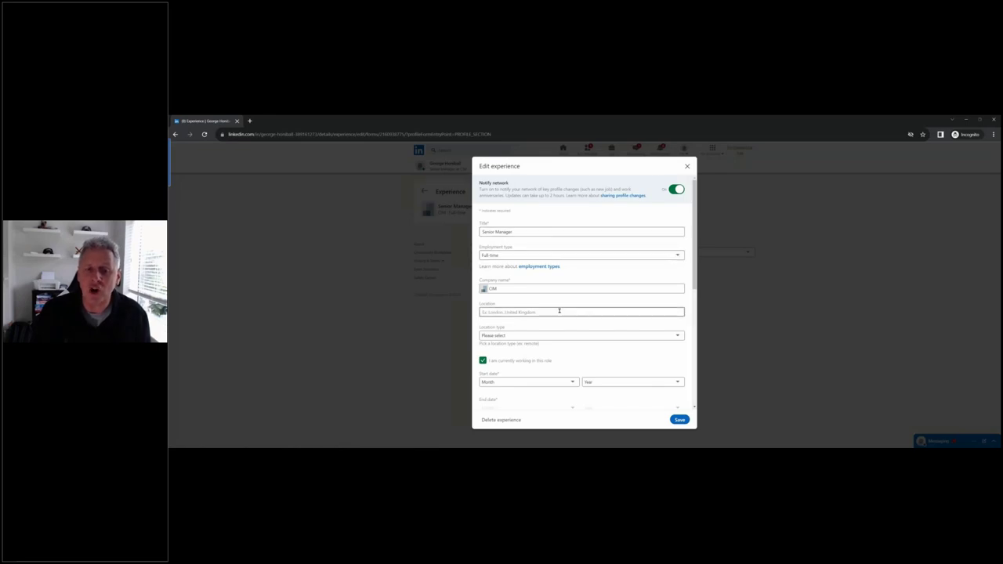
{"action": "scroll", "coordinate": [554, 311], "scroll_direction": "down", "scroll_amount": 1}
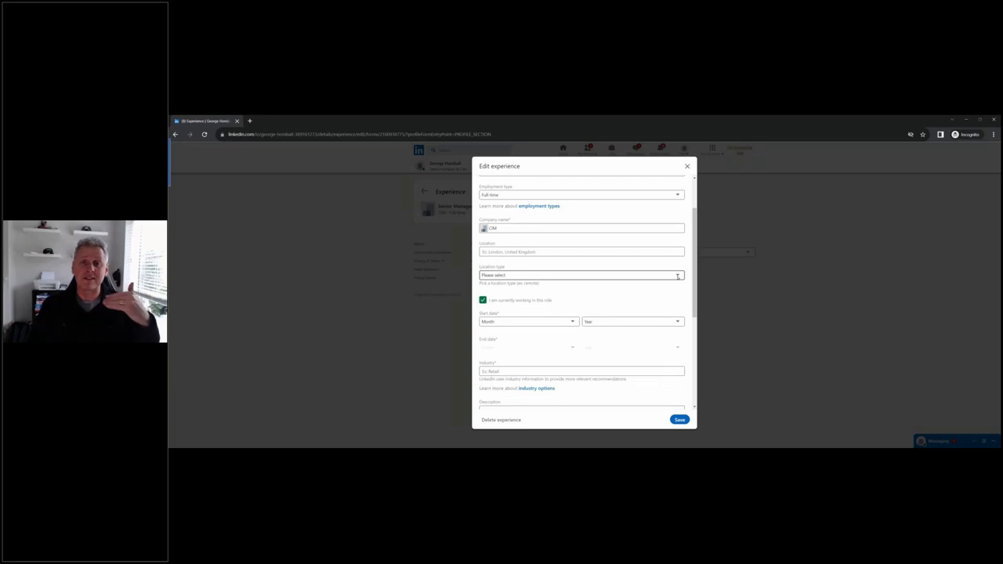
{"action": "left_click", "coordinate": [678, 276]}
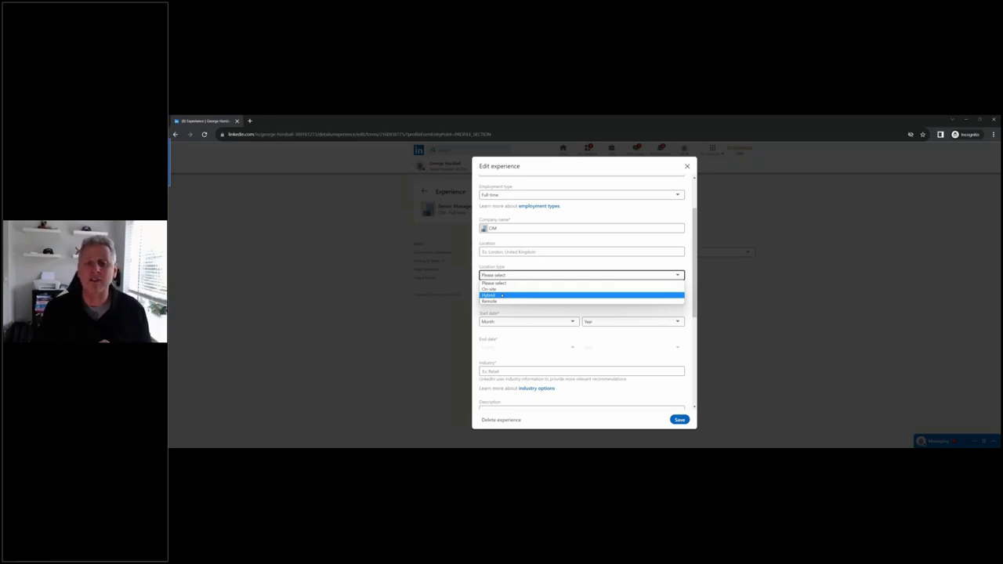
{"action": "left_click", "coordinate": [688, 262]}
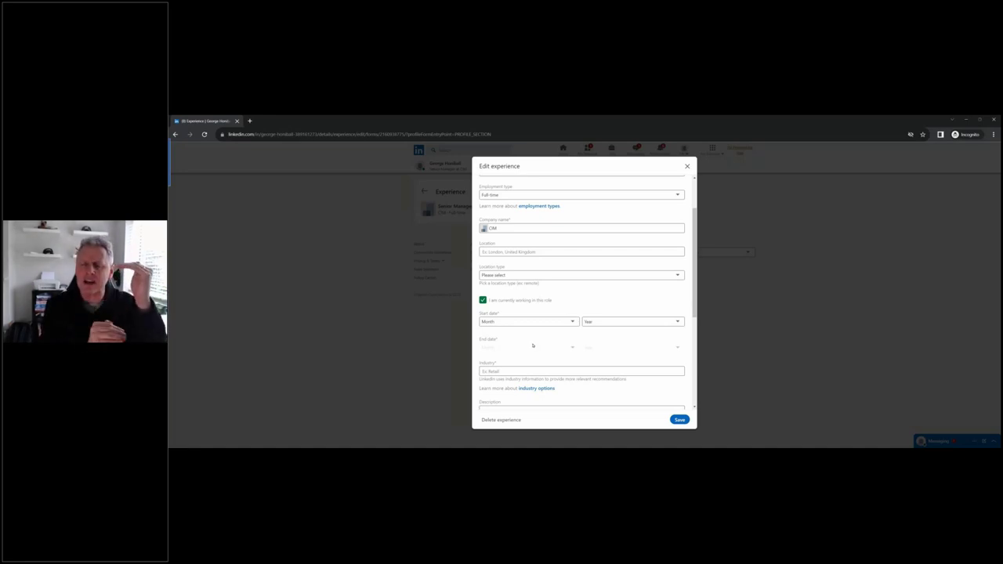
Step: Set the Senior Manager role's start date to March 2023
{"action": "left_click", "coordinate": [573, 322]}
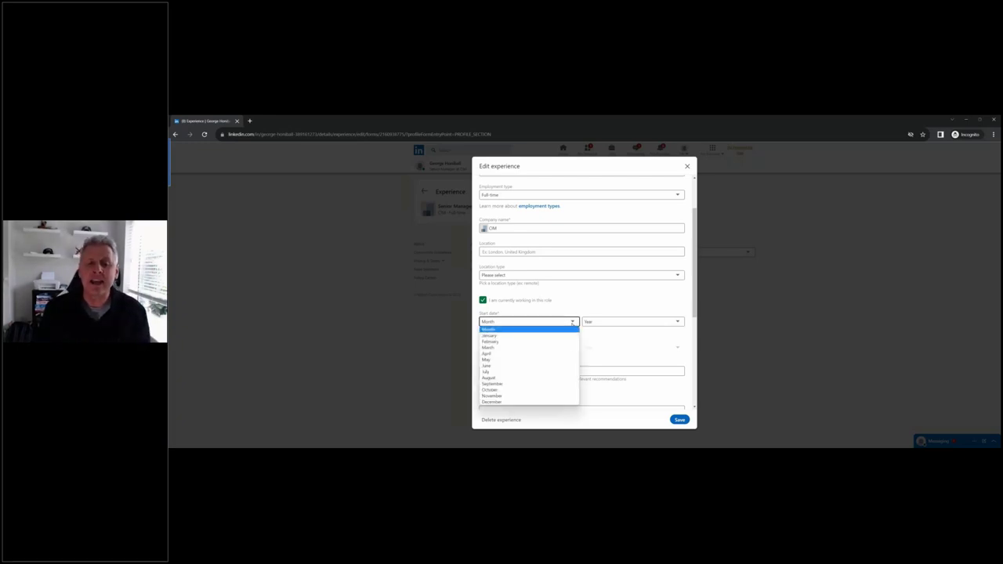
{"action": "left_click", "coordinate": [499, 349]}
{"action": "left_click", "coordinate": [678, 323]}
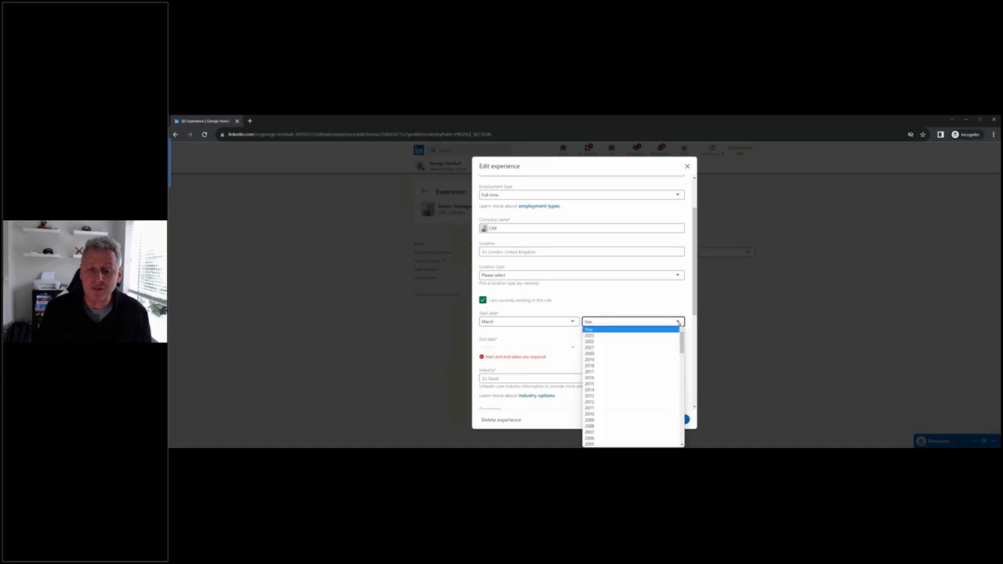
{"action": "left_click", "coordinate": [606, 350]}
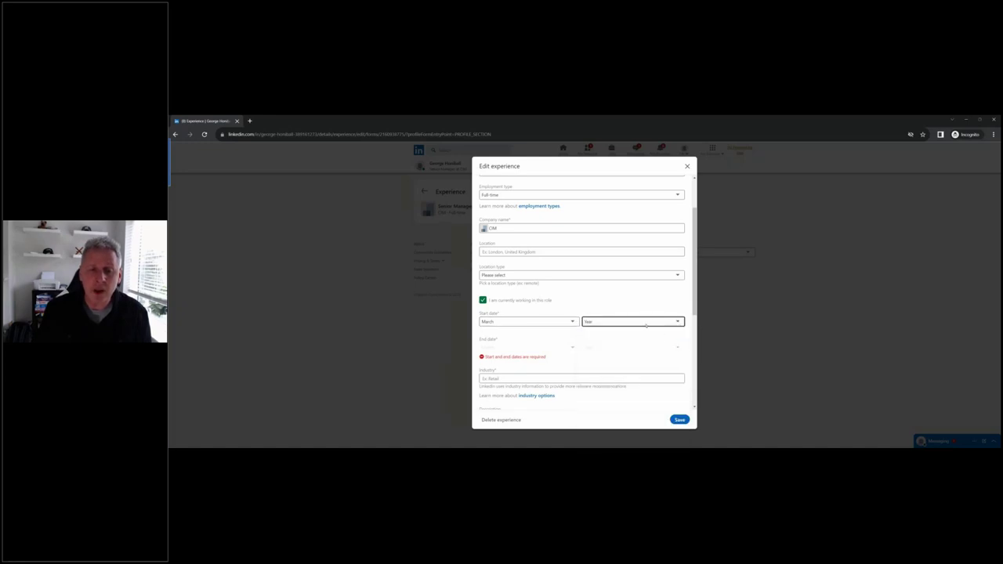
{"action": "left_click", "coordinate": [662, 321]}
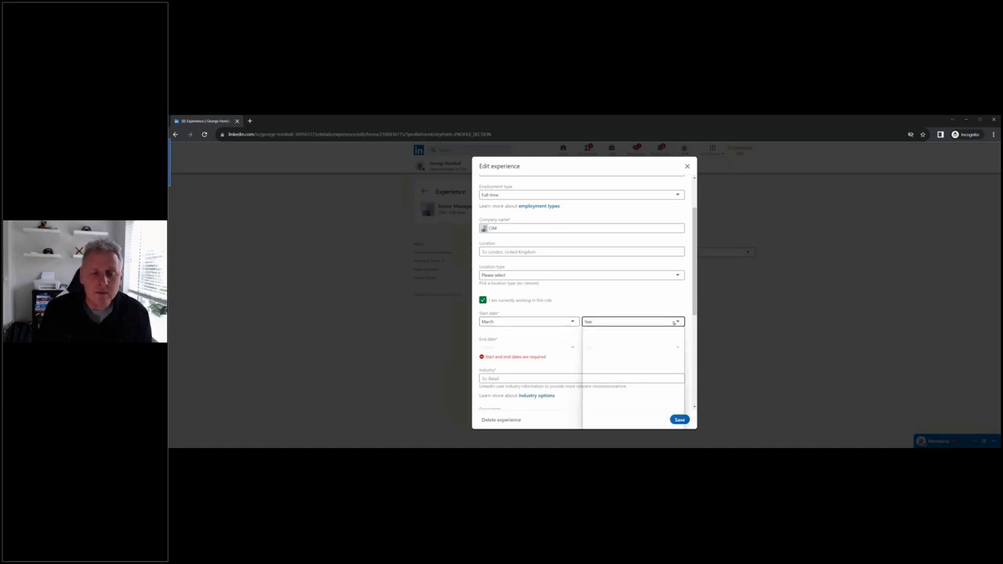
{"action": "left_click", "coordinate": [603, 336]}
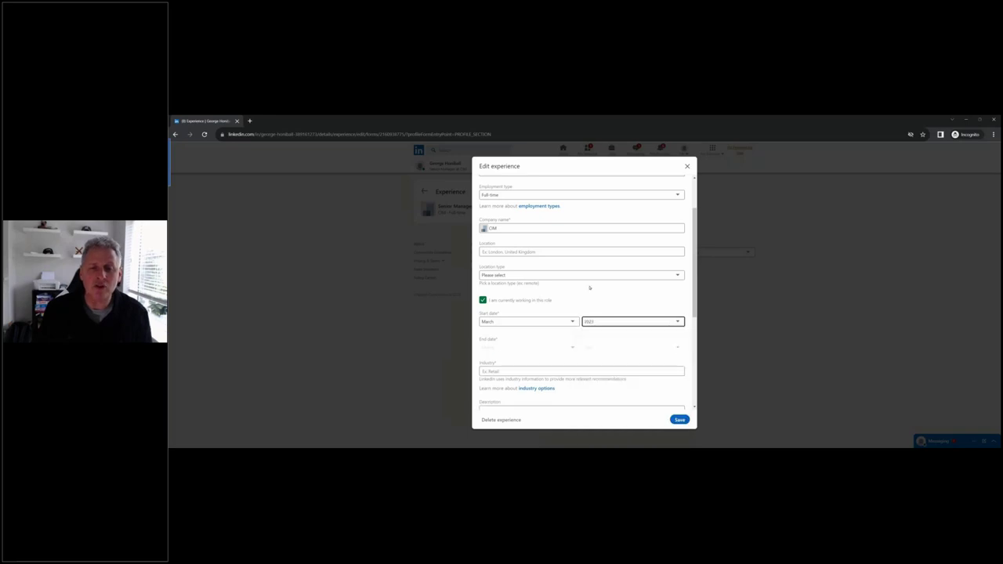
Step: Examine the industry, description, profile headline, skills and media fields of the Senior Manager entry
{"action": "scroll", "coordinate": [589, 287], "scroll_direction": "down", "scroll_amount": 1}
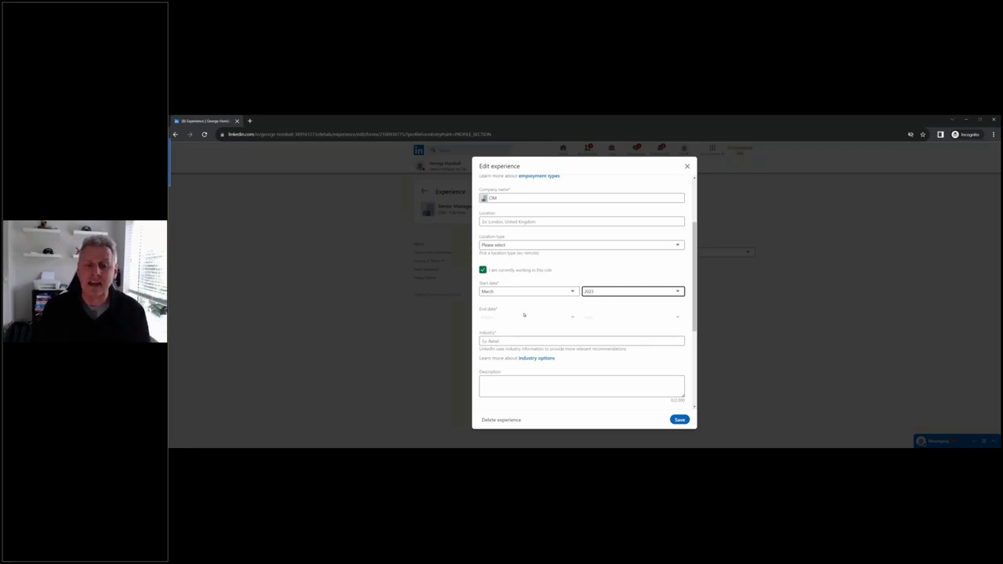
{"action": "scroll", "coordinate": [574, 335], "scroll_direction": "down", "scroll_amount": 2}
{"action": "scroll", "coordinate": [573, 335], "scroll_direction": "down", "scroll_amount": 2}
{"action": "left_click", "coordinate": [517, 302]}
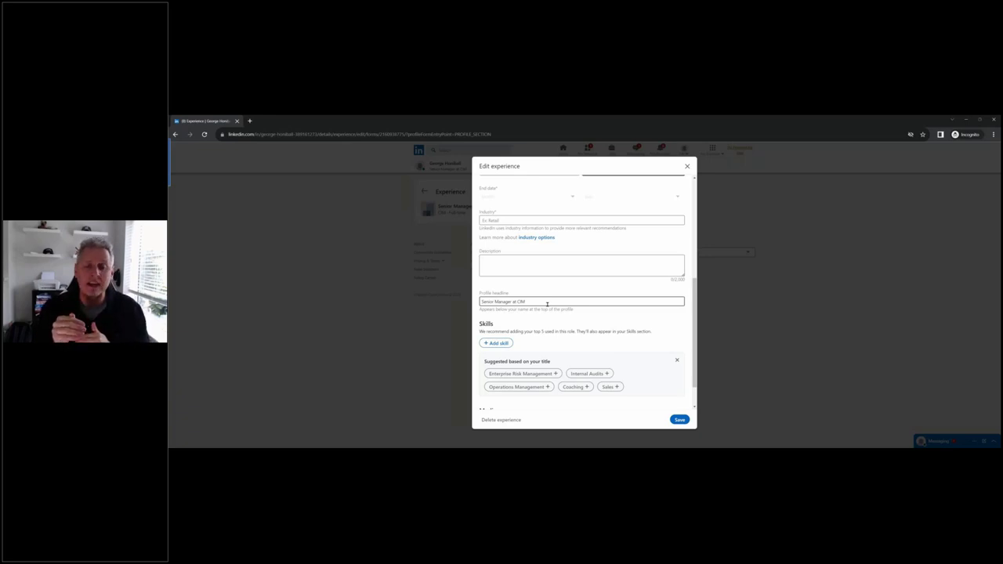
{"action": "left_click", "coordinate": [558, 303]}
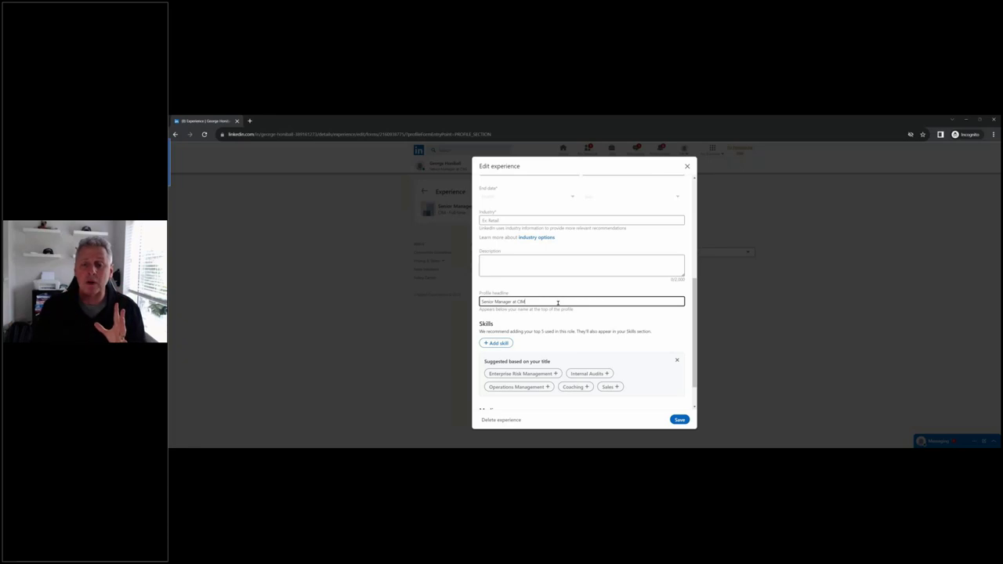
{"action": "scroll", "coordinate": [558, 302], "scroll_direction": "down", "scroll_amount": 2}
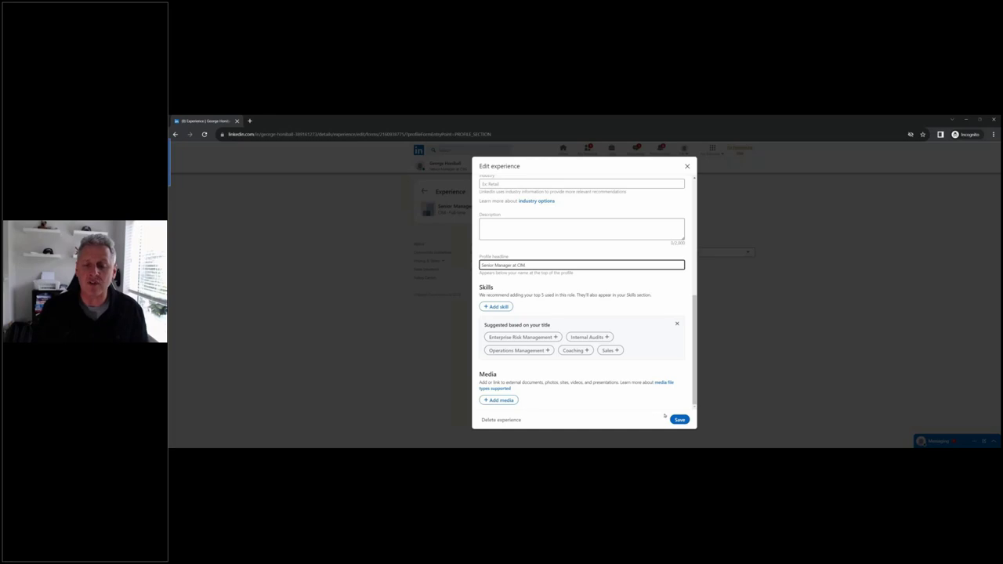
Step: Set the Senior Manager entry's required industry to Marketing Services and save the entry
{"action": "left_click", "coordinate": [680, 420]}
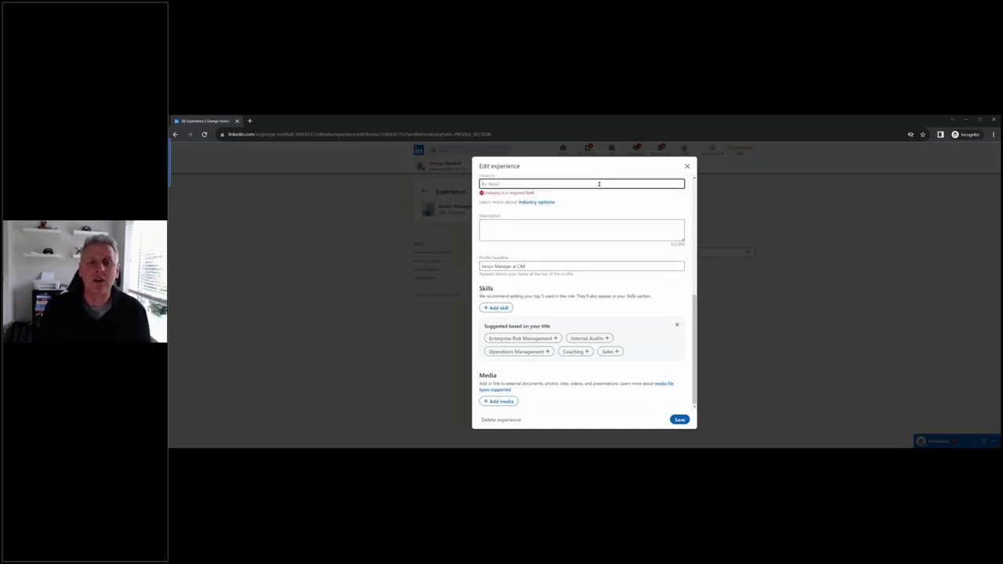
{"action": "type", "text": "Mark"}
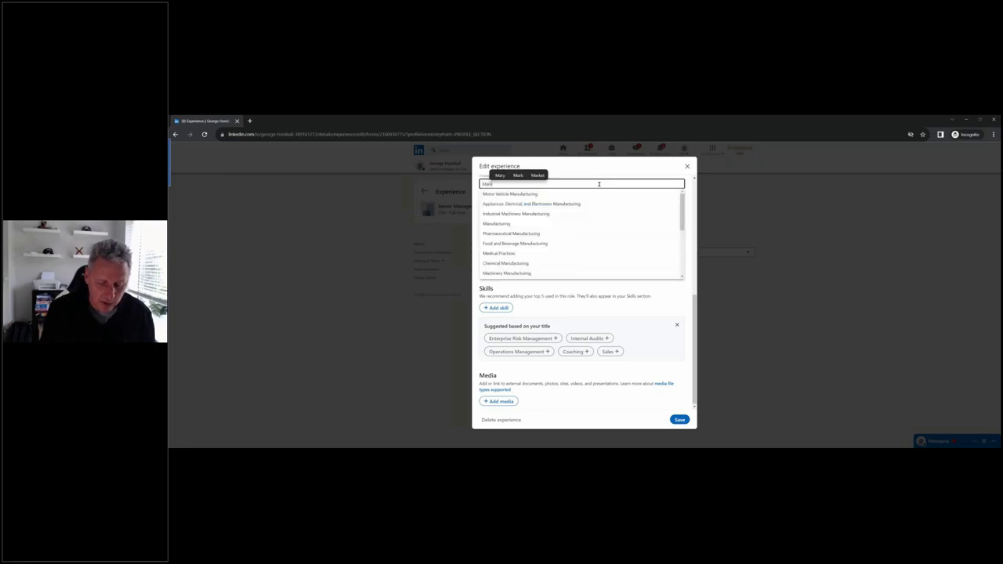
{"action": "type", "text": "eting"}
{"action": "key", "text": "Down"}
{"action": "key", "text": "Return"}
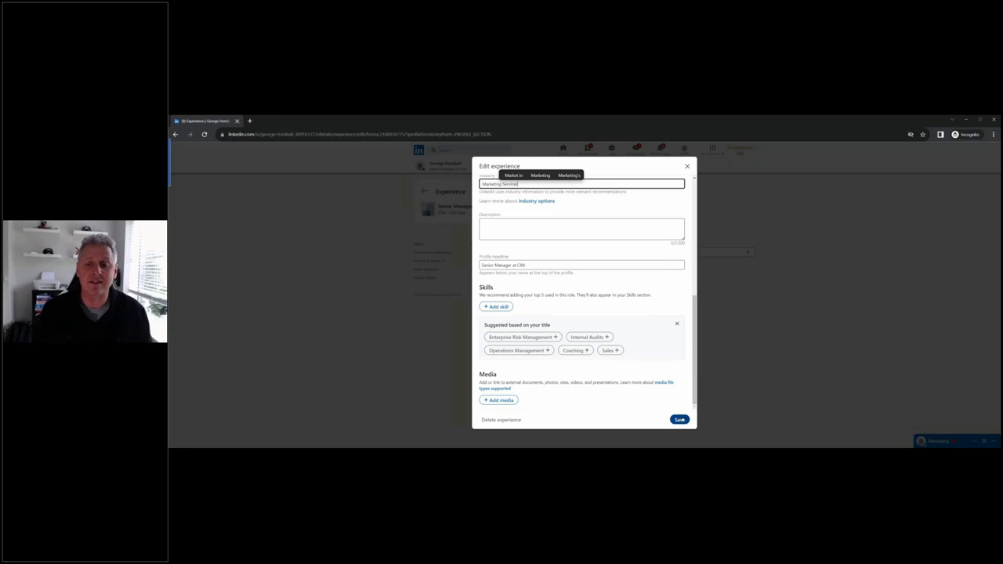
{"action": "left_click", "coordinate": [679, 420]}
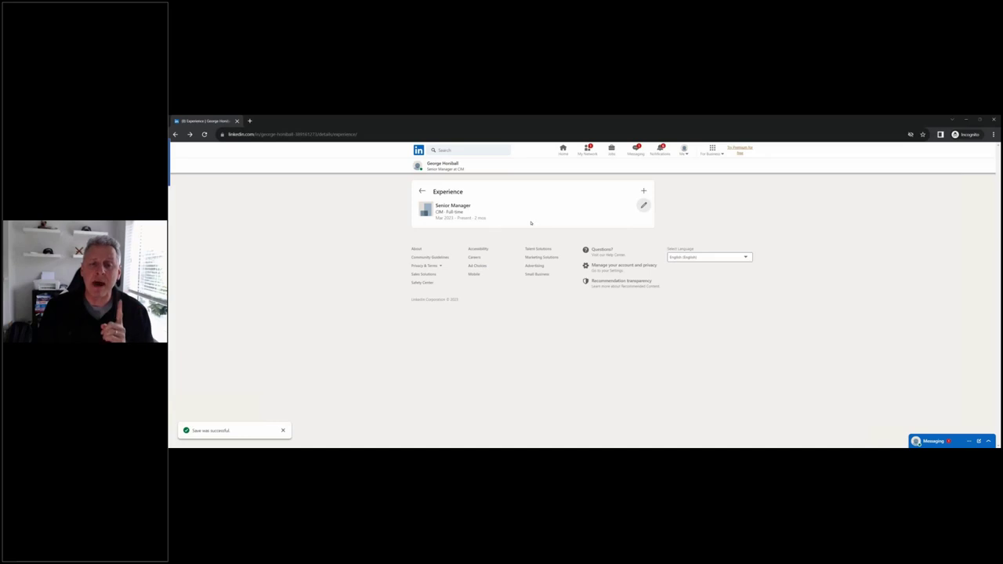
Step: Start adding a new position to the Experience section with the title Manager
{"action": "left_click", "coordinate": [644, 191]}
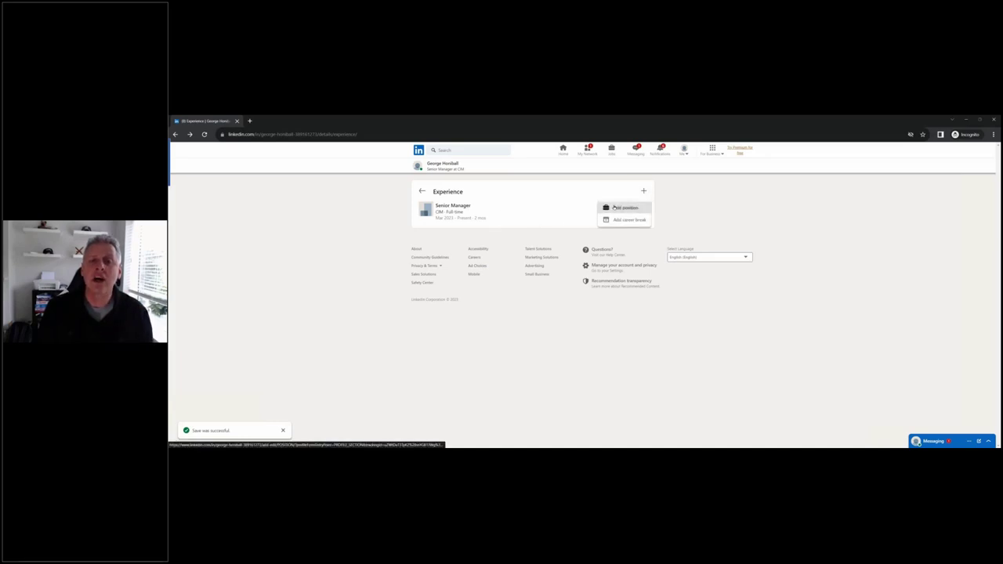
{"action": "left_click", "coordinate": [624, 207]}
{"action": "left_click", "coordinate": [541, 231]}
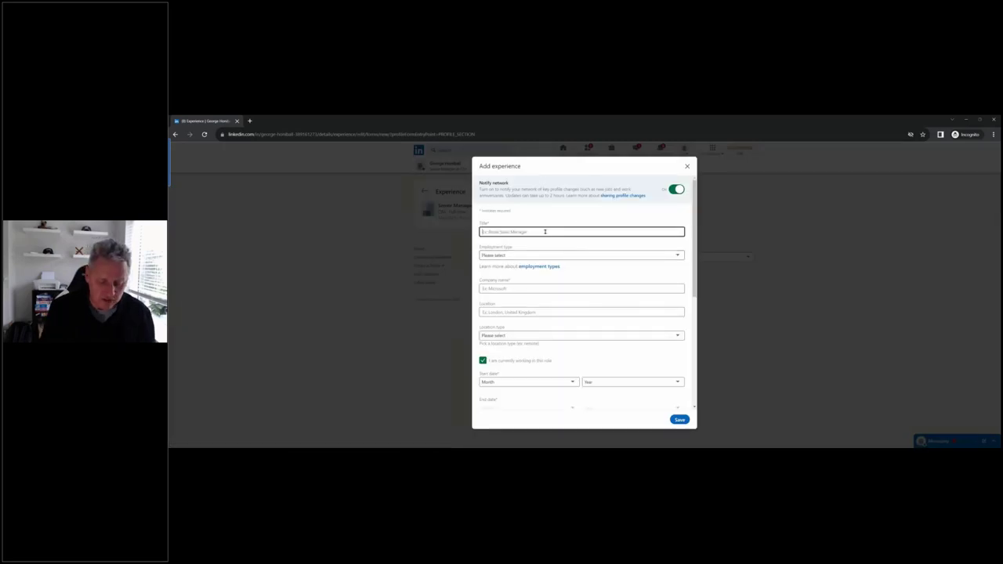
{"action": "type", "text": "Manager"}
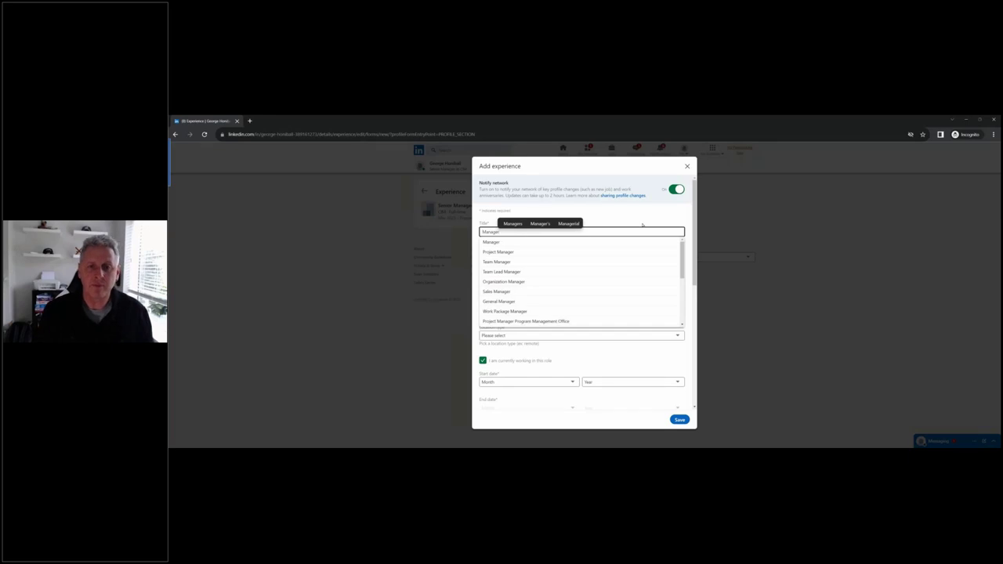
{"action": "left_click", "coordinate": [619, 243]}
Step: Set the Manager position's employment type to Full-time and its company name to CIM
{"action": "left_click", "coordinate": [528, 310]}
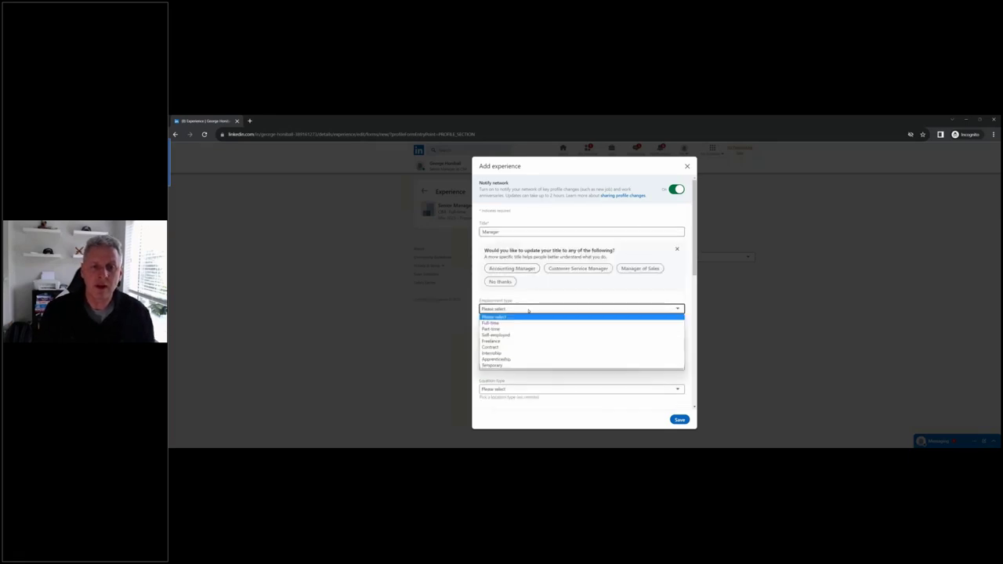
{"action": "left_click", "coordinate": [528, 315]}
{"action": "left_click", "coordinate": [535, 342]}
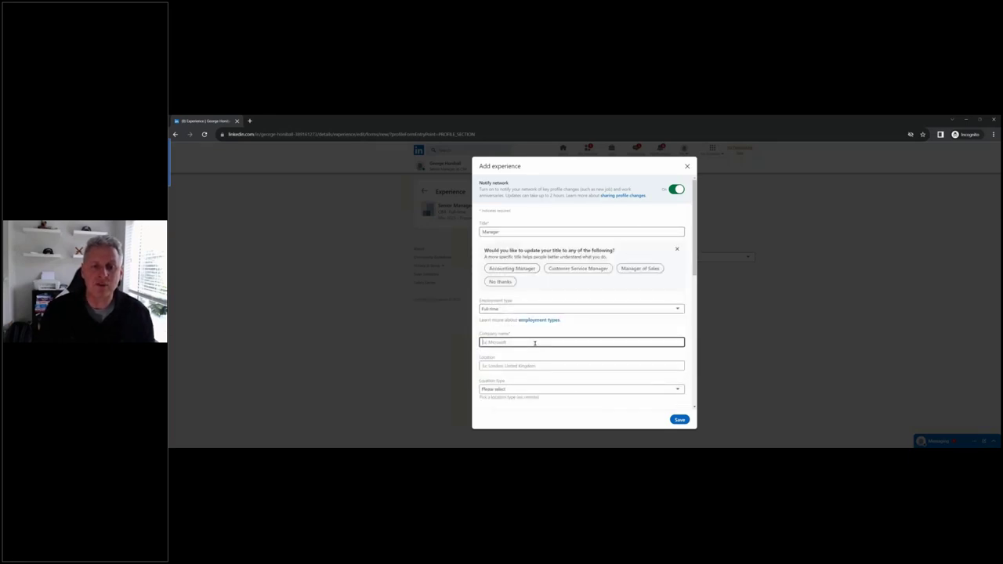
{"action": "type", "text": "CIM"}
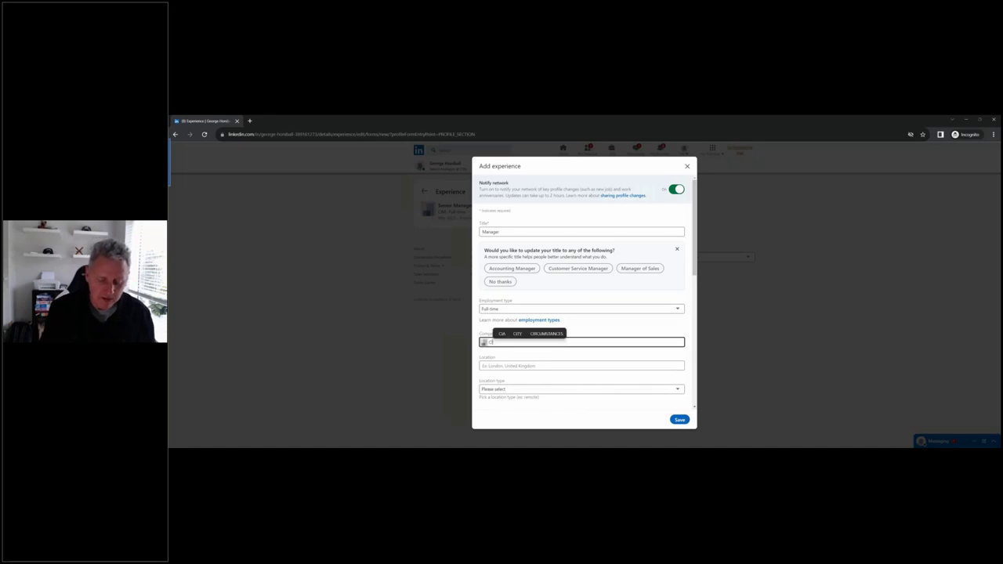
{"action": "left_click", "coordinate": [682, 325]}
Step: Set the Manager position's location to London, England, United Kingdom and its location type to On-site
{"action": "scroll", "coordinate": [680, 324], "scroll_direction": "down", "scroll_amount": 2}
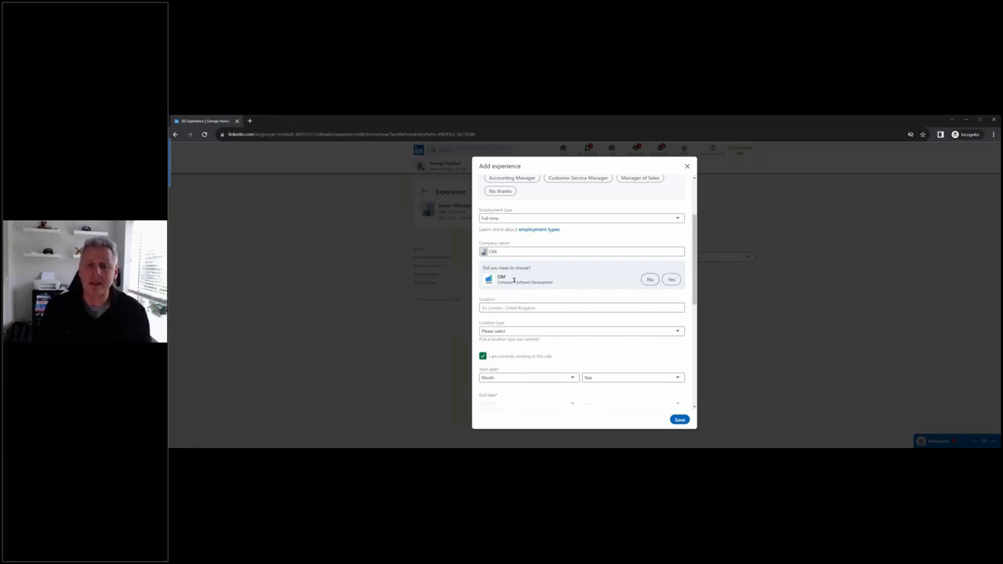
{"action": "scroll", "coordinate": [514, 280], "scroll_direction": "down", "scroll_amount": 1}
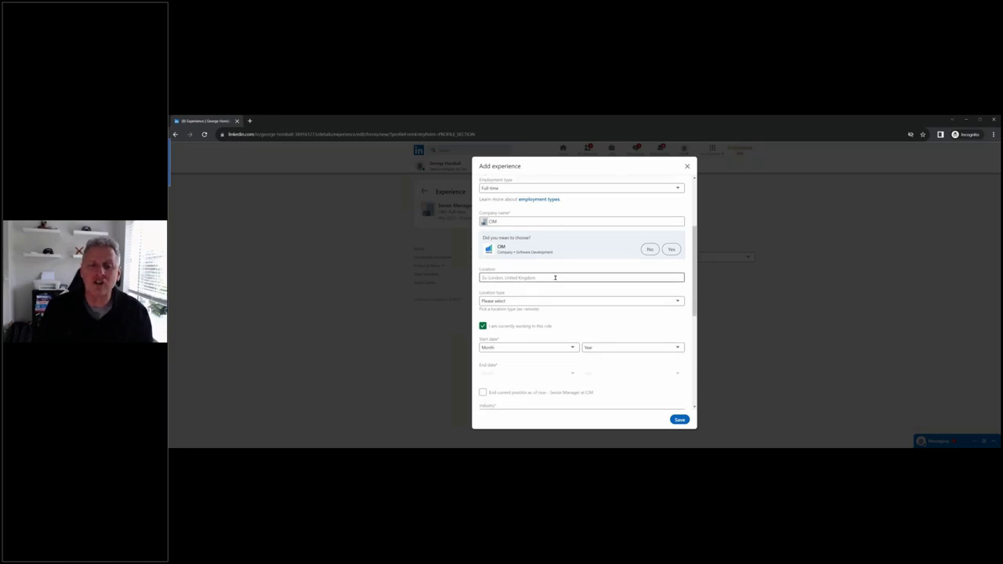
{"action": "left_click", "coordinate": [555, 277]}
{"action": "type", "text": "Londo"}
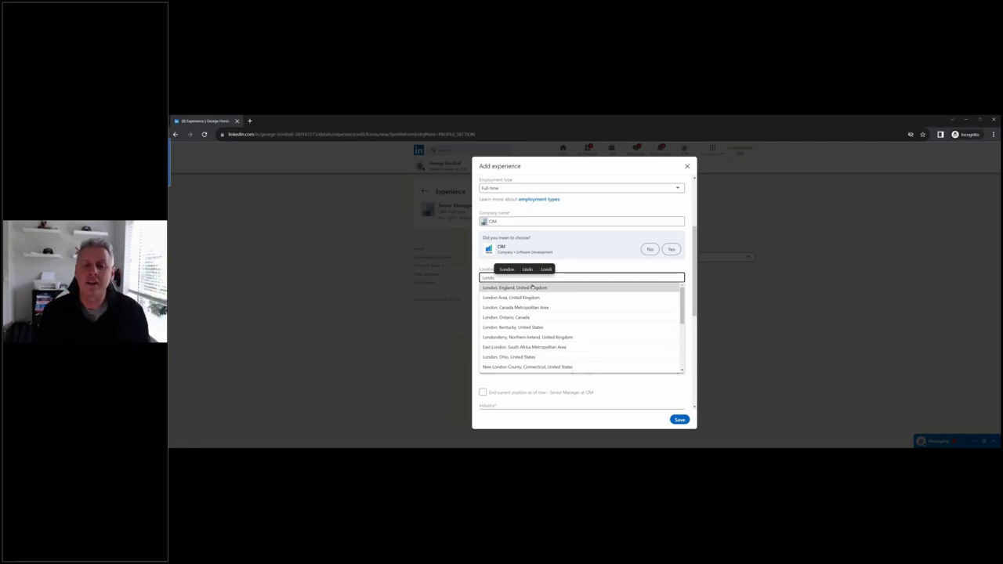
{"action": "left_click", "coordinate": [533, 287]}
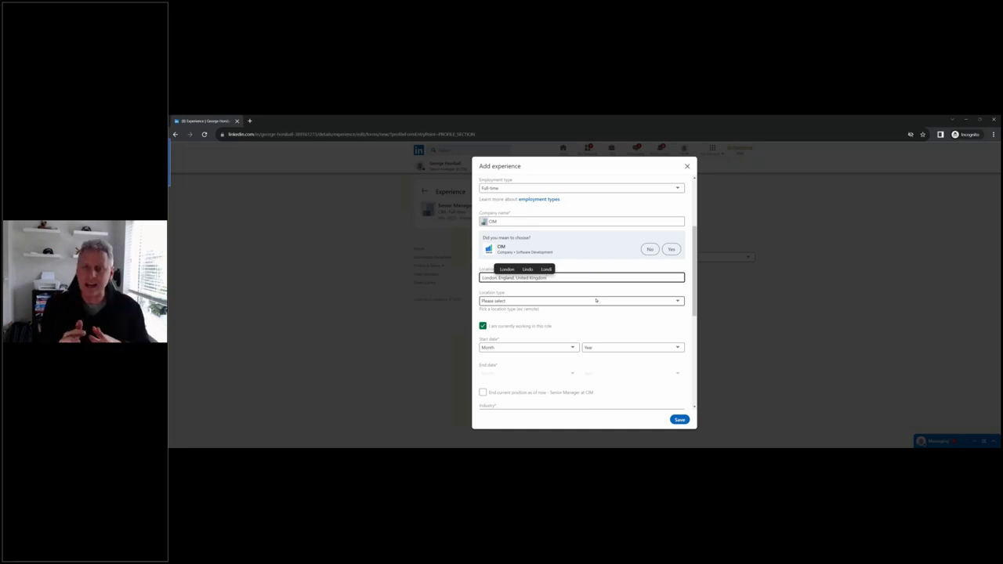
{"action": "left_click", "coordinate": [657, 302]}
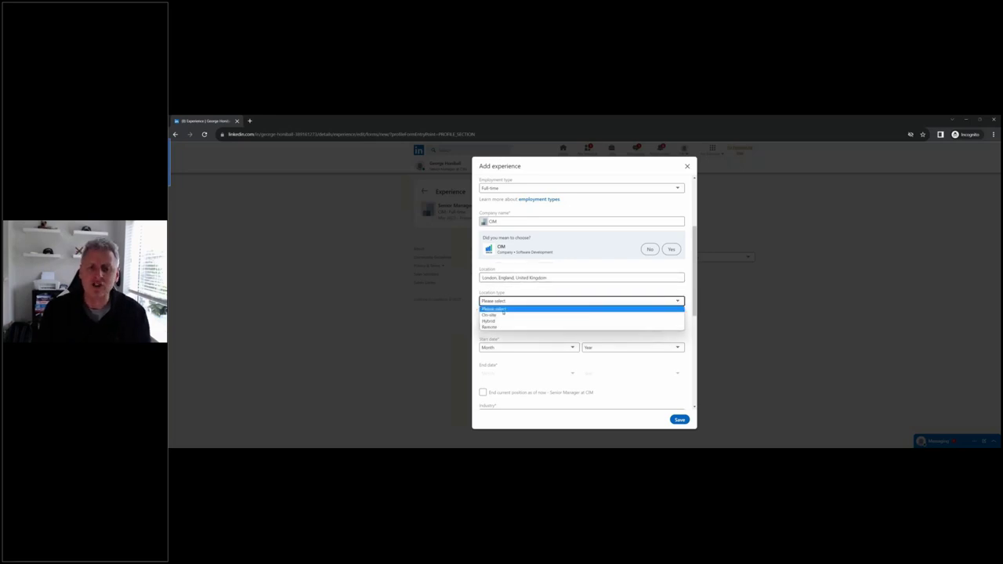
{"action": "left_click", "coordinate": [504, 314]}
Step: Mark the Manager position as not a current role and set its start date to January 2021
{"action": "scroll", "coordinate": [648, 329], "scroll_direction": "down", "scroll_amount": 2}
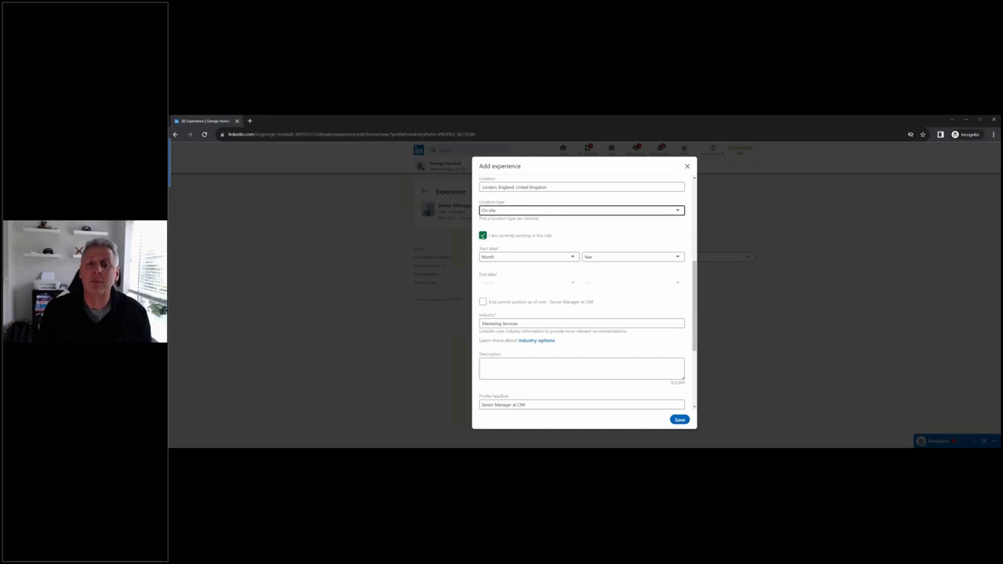
{"action": "left_click", "coordinate": [483, 235]}
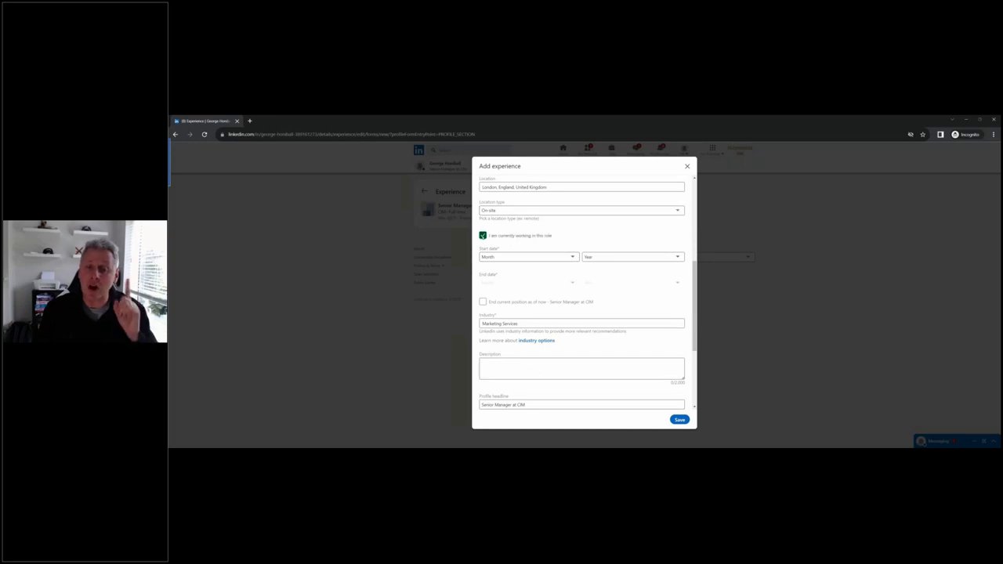
{"action": "left_click", "coordinate": [572, 257]}
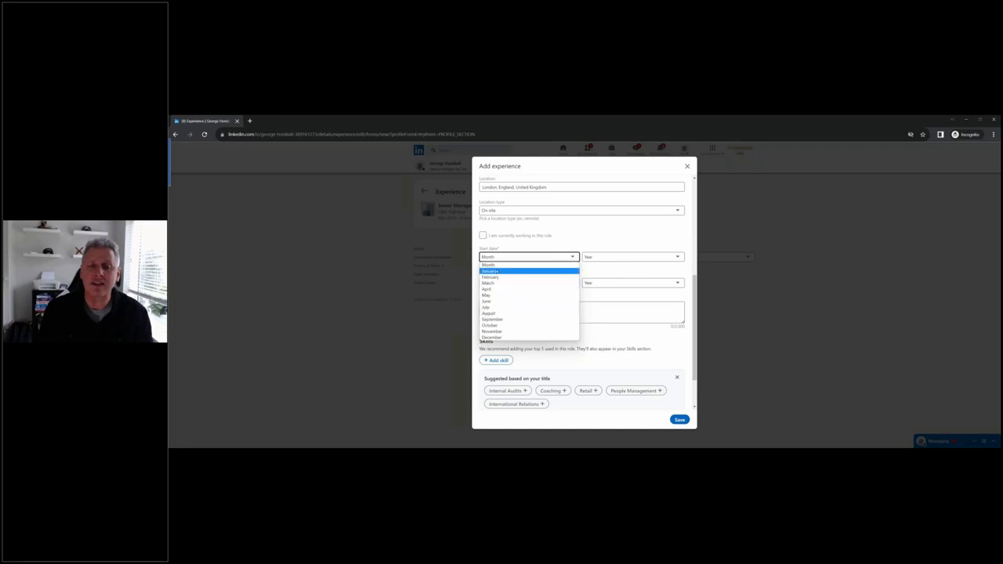
{"action": "left_click", "coordinate": [494, 271]}
{"action": "left_click", "coordinate": [600, 257]}
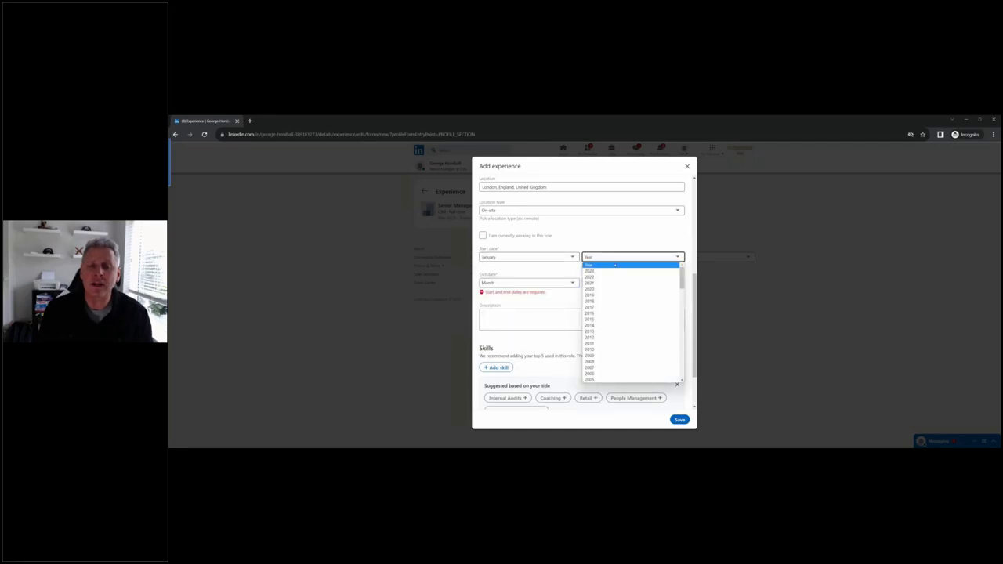
{"action": "left_click", "coordinate": [594, 283]}
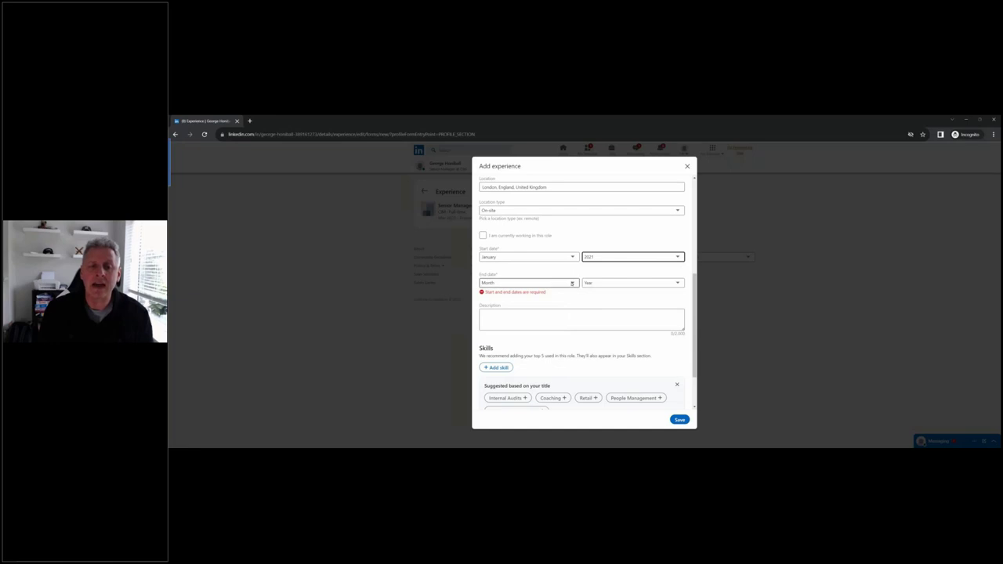
Step: Set the Manager position's end date to March 2023
{"action": "left_click", "coordinate": [572, 283]}
{"action": "left_click", "coordinate": [636, 279]}
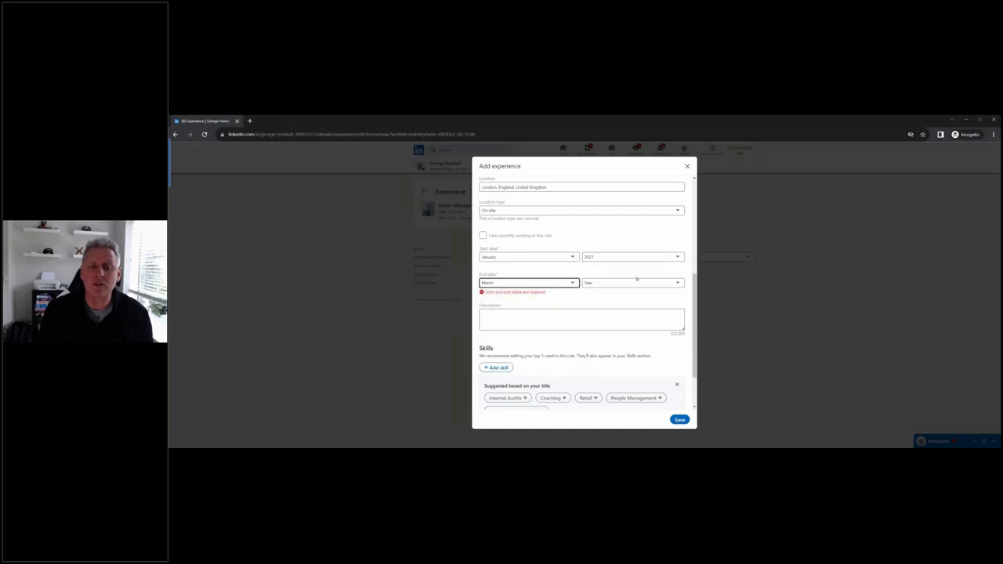
{"action": "left_click", "coordinate": [635, 282]}
{"action": "left_click", "coordinate": [616, 294]}
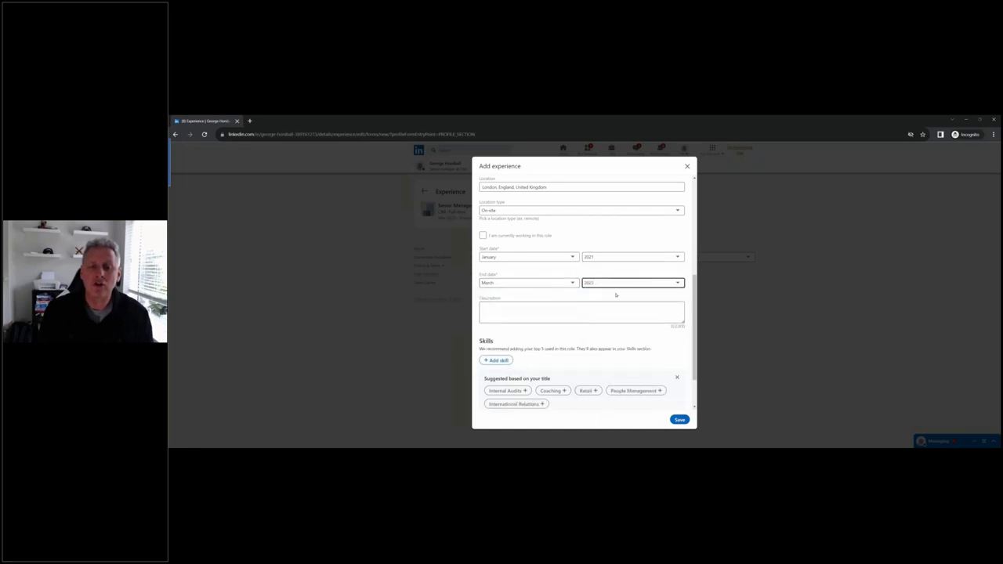
Step: Enter "Marketing manager" as the Manager position's description and save the position
{"action": "scroll", "coordinate": [577, 296], "scroll_direction": "down", "scroll_amount": 1}
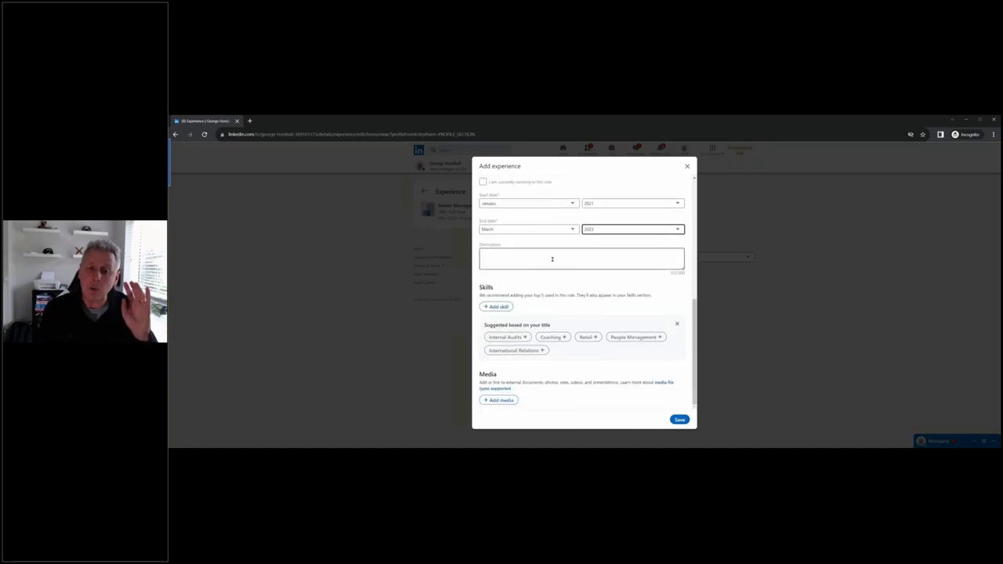
{"action": "left_click", "coordinate": [588, 264]}
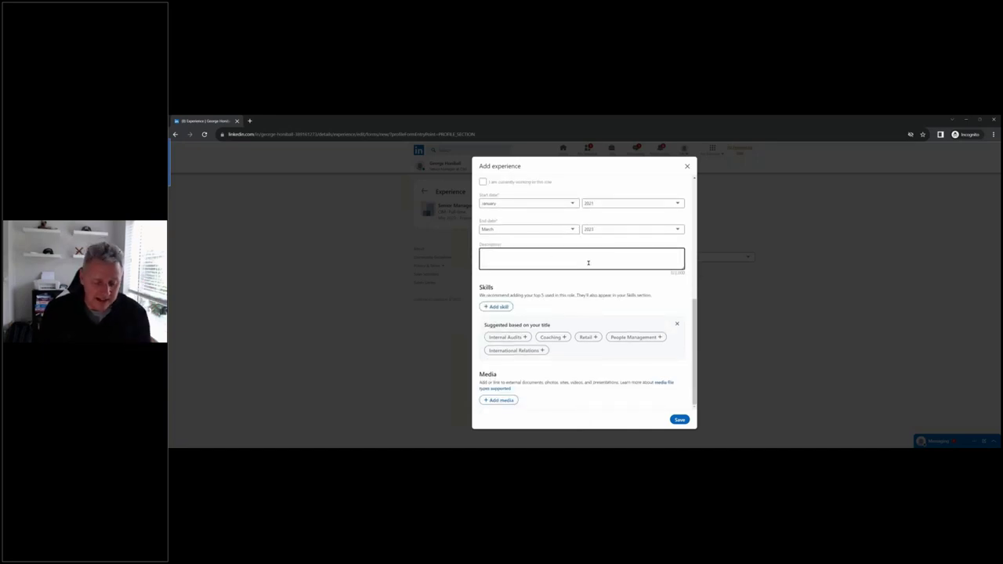
{"action": "type", "text": "Marketing manage"}
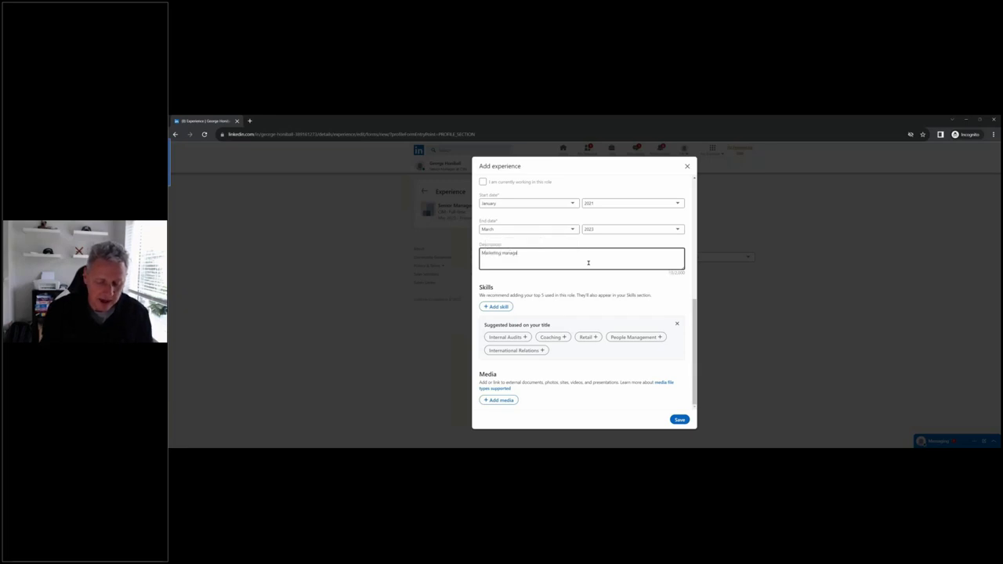
{"action": "type", "text": "r"}
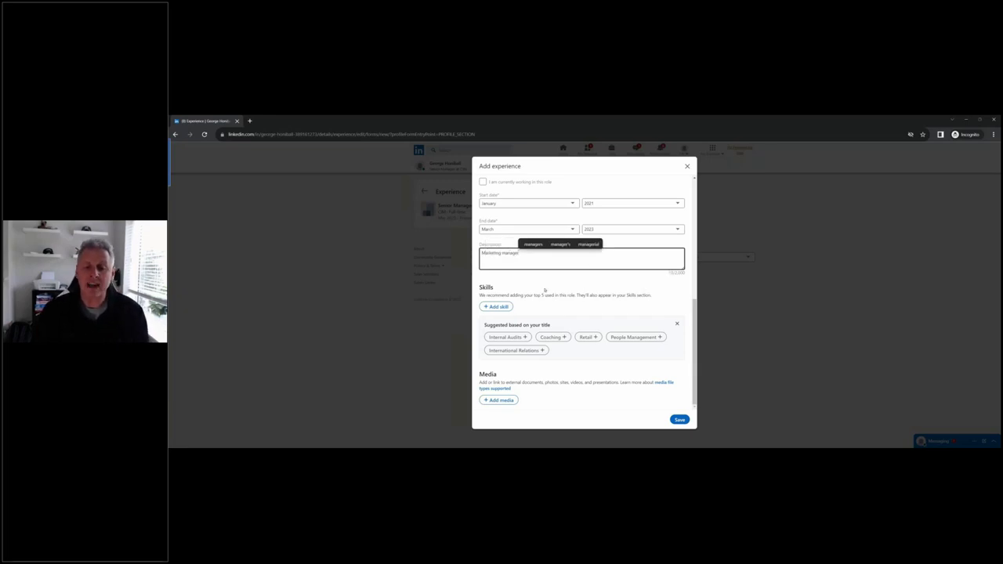
{"action": "left_click", "coordinate": [679, 419]}
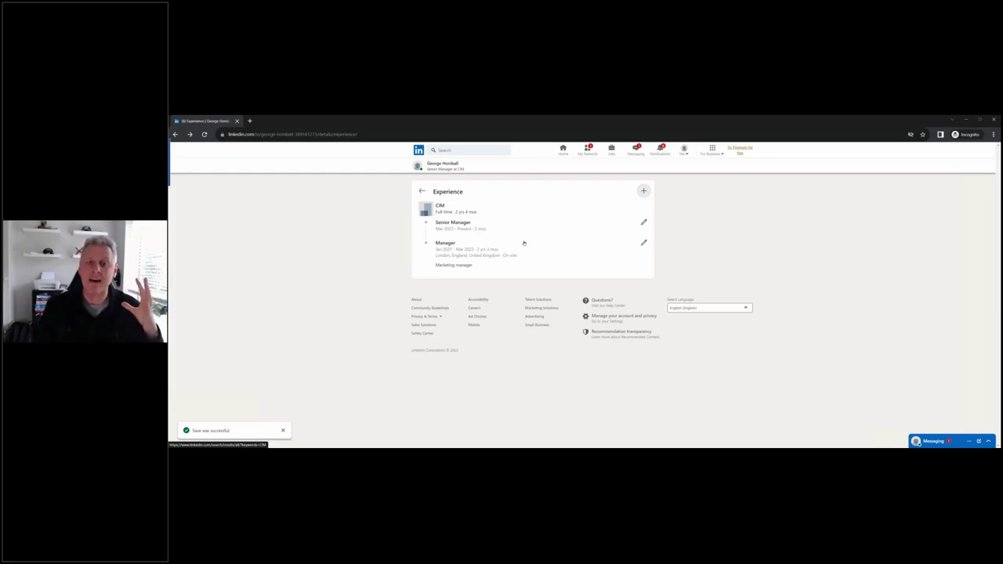
Step: Start adding another position to the Experience section with the title Sales Representative
{"action": "left_click", "coordinate": [643, 190]}
{"action": "left_click", "coordinate": [626, 207]}
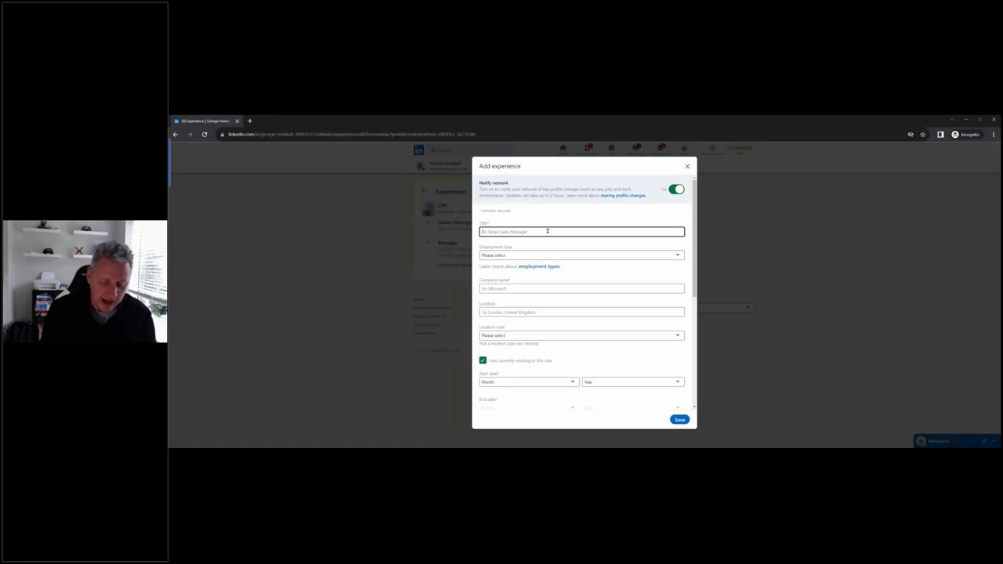
{"action": "type", "text": "Sales R"}
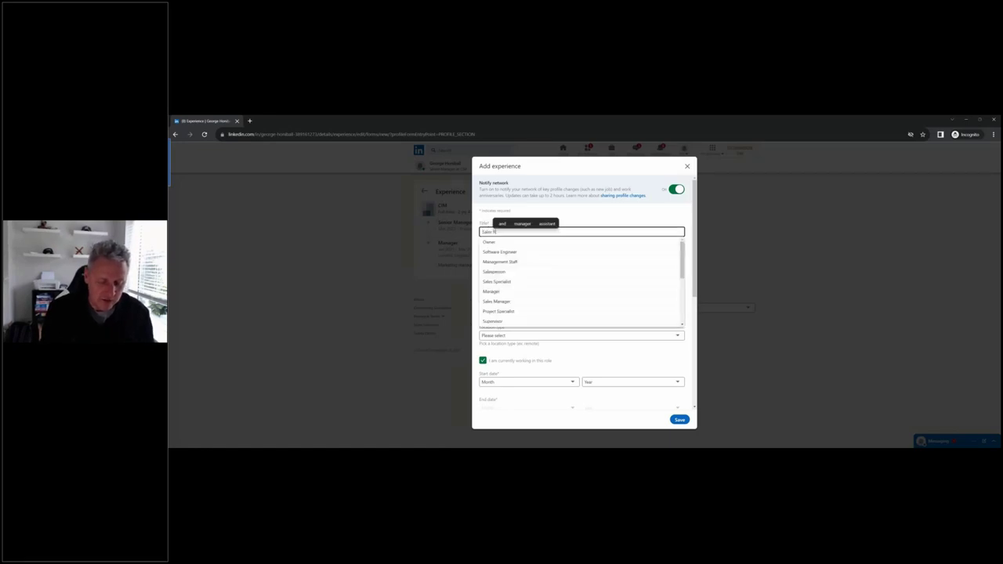
{"action": "type", "text": "ep"}
{"action": "left_click", "coordinate": [550, 232]}
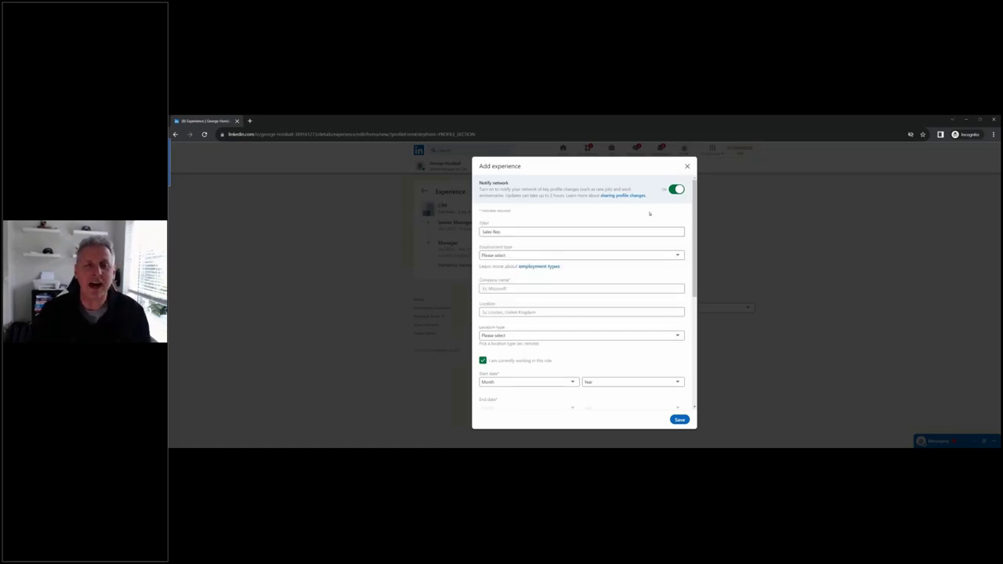
{"action": "key", "text": "Down"}
{"action": "key", "text": "Return"}
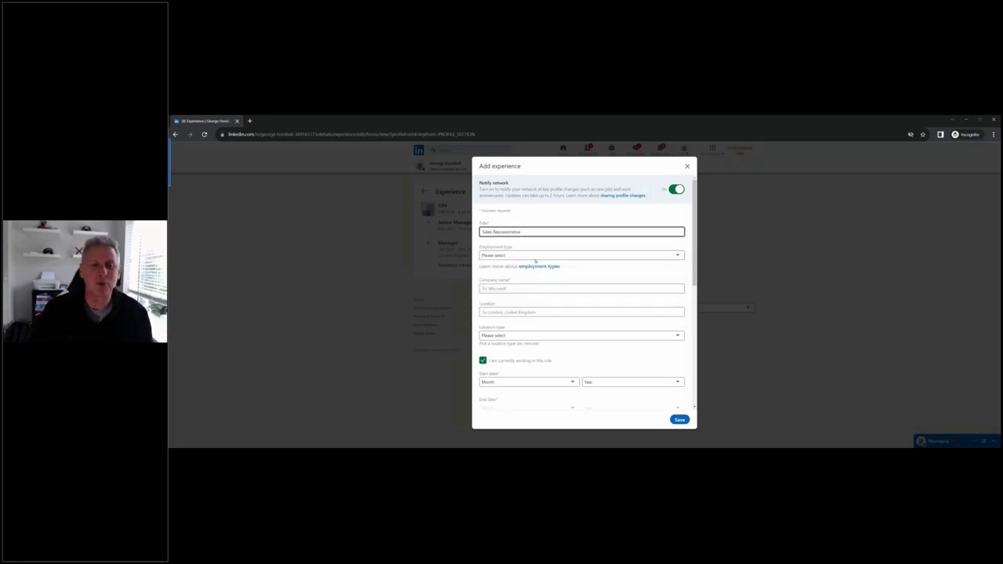
Step: Set the Sales Representative position's employment type to Part-time and its company to The Coca-Cola Company
{"action": "left_click", "coordinate": [535, 256]}
{"action": "key", "text": "Escape"}
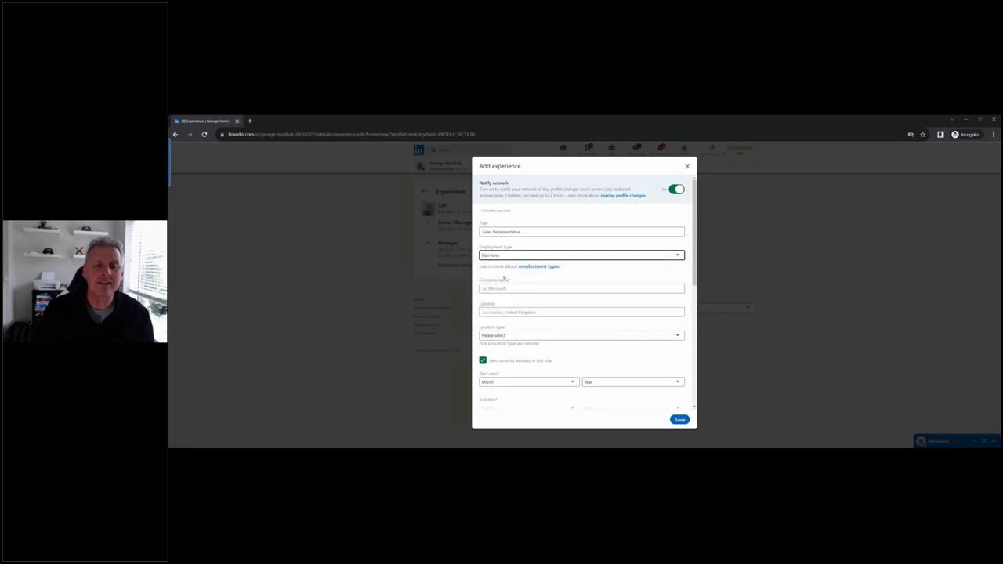
{"action": "left_click", "coordinate": [532, 288]}
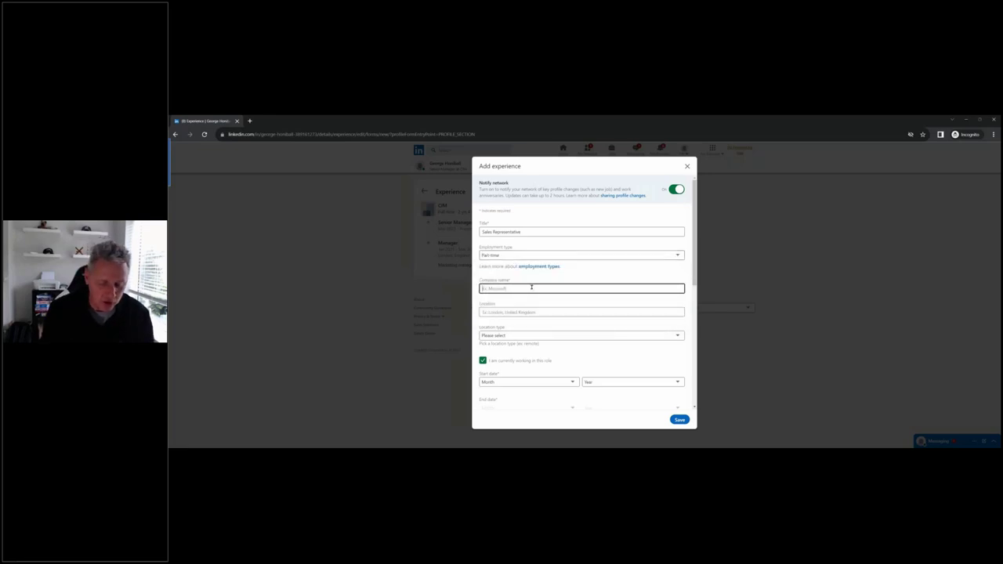
{"action": "type", "text": "Cisc"}
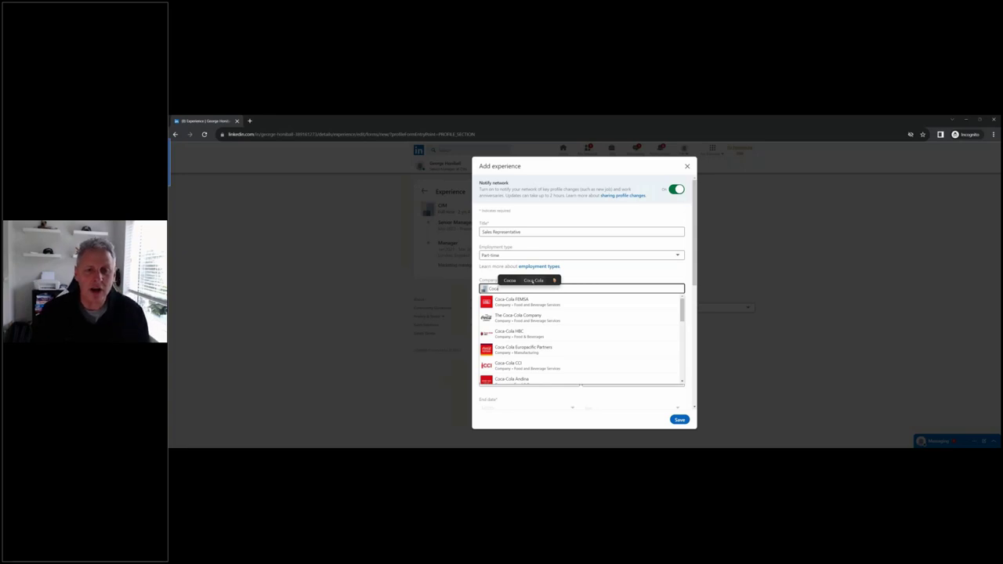
{"action": "left_click", "coordinate": [533, 281]}
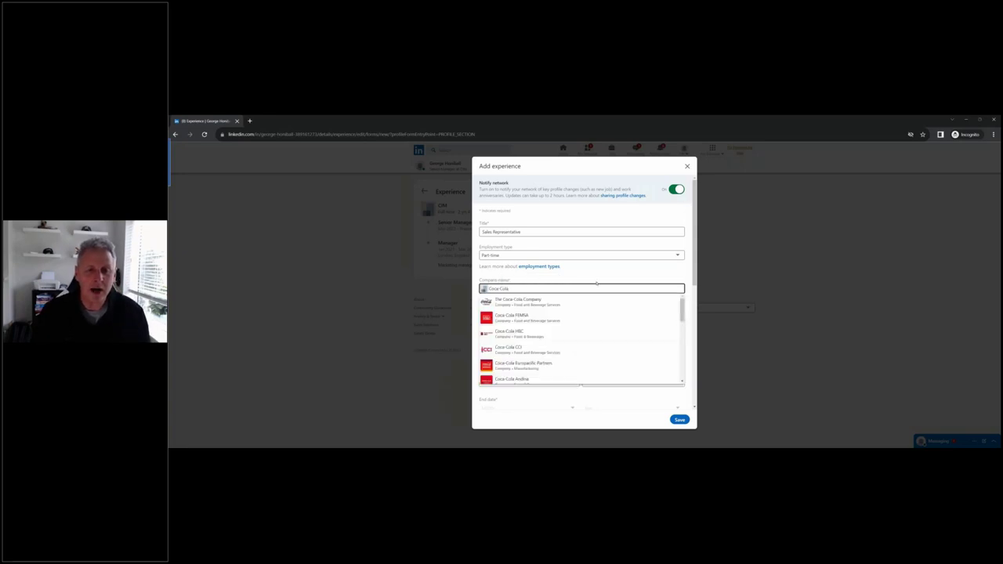
{"action": "left_click", "coordinate": [557, 303]}
Step: Set the Sales Representative position's location to Atlanta, Georgia, United States and its location type to Remote
{"action": "left_click", "coordinate": [557, 311]}
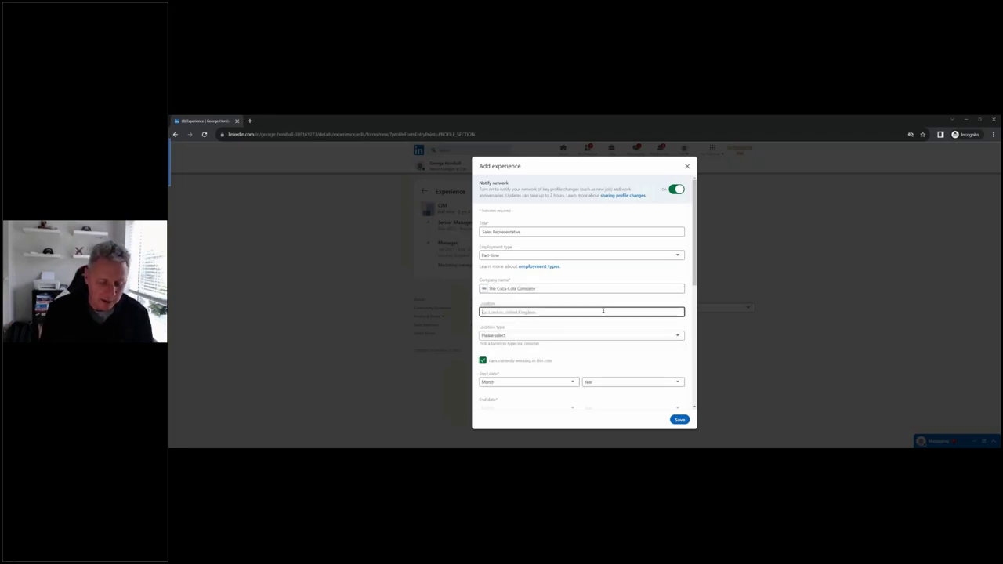
{"action": "type", "text": "Atlanta"}
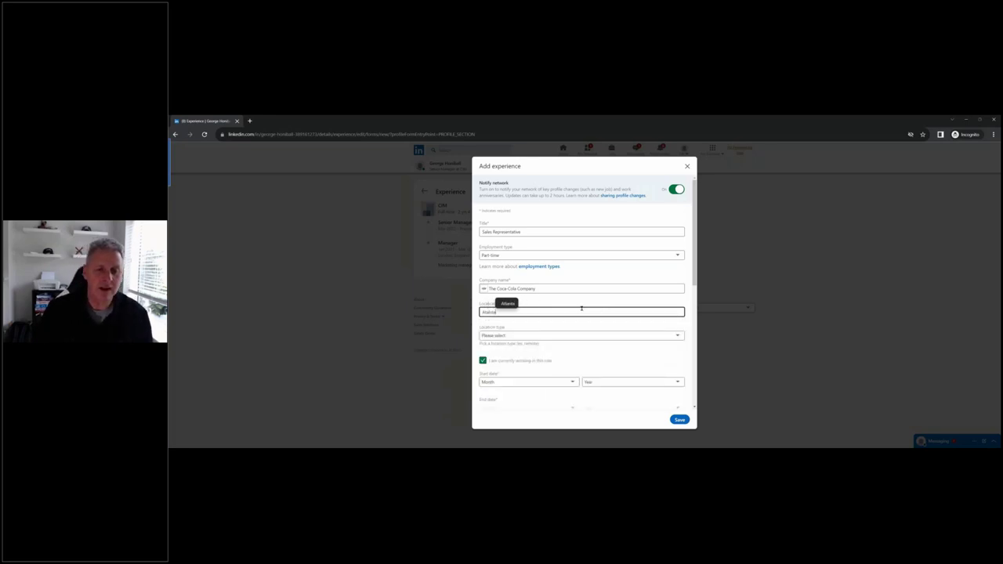
{"action": "key", "text": "BackSpace"}
{"action": "key", "text": "BackSpace"}
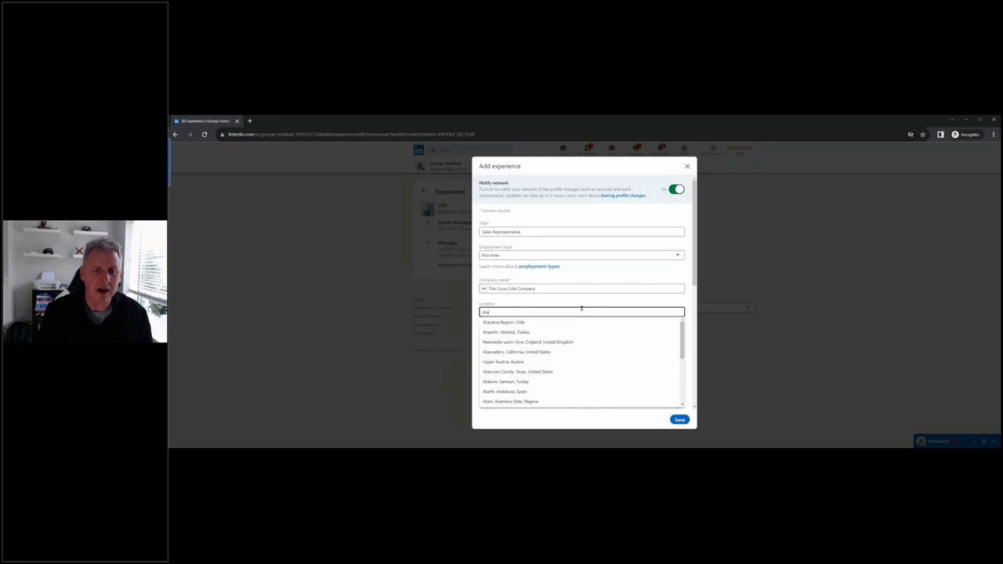
{"action": "type", "text": "lant"}
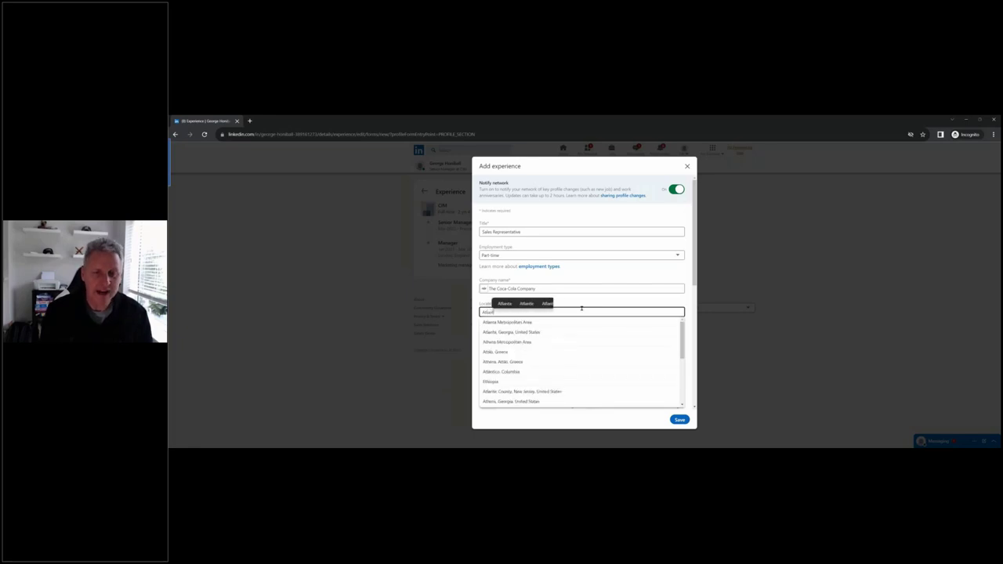
{"action": "left_click", "coordinate": [525, 332]}
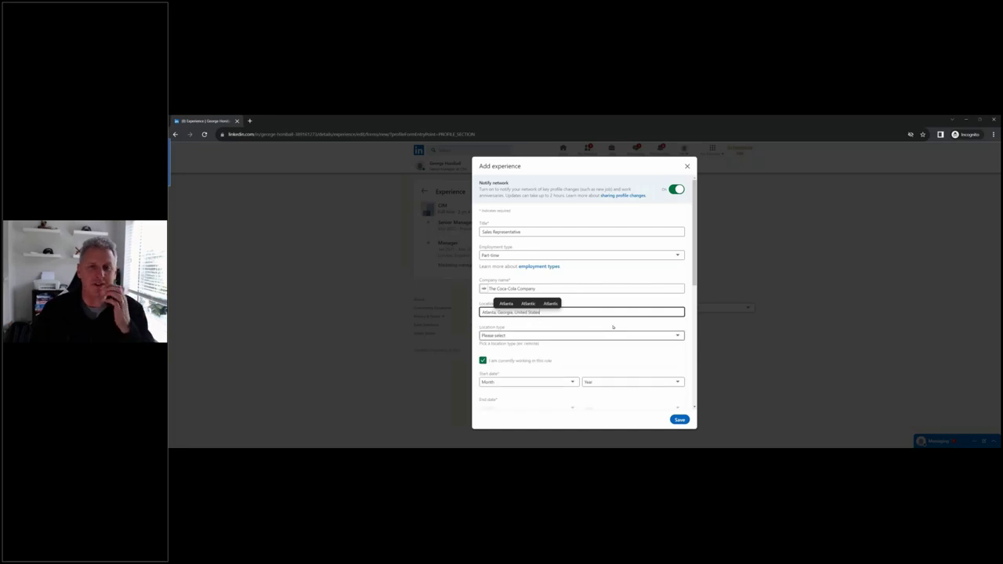
{"action": "left_click", "coordinate": [673, 337]}
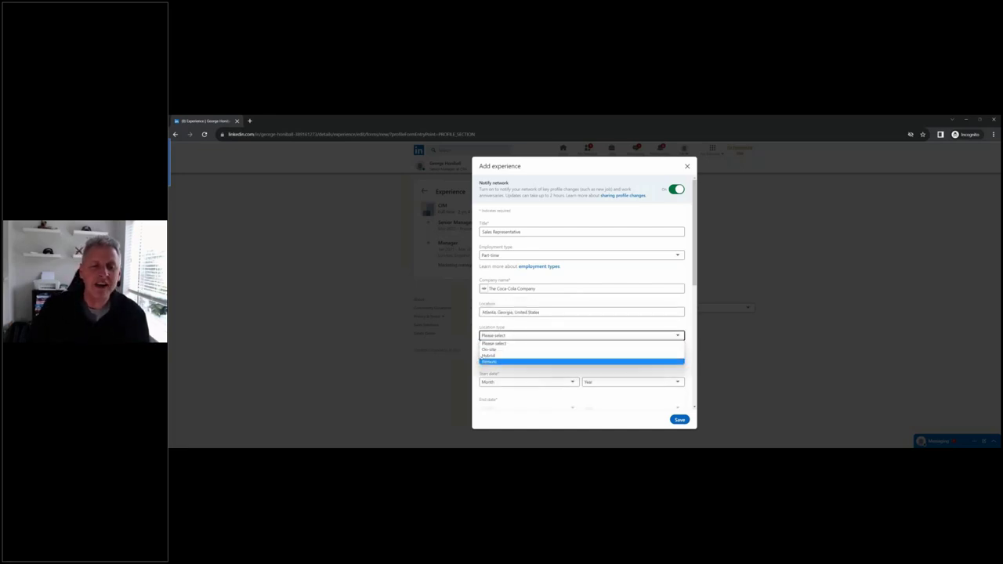
{"action": "left_click", "coordinate": [497, 362]}
Step: Mark the Sales Representative position as not a current role and set its start date to January 2017
{"action": "scroll", "coordinate": [570, 357], "scroll_direction": "down", "scroll_amount": 1}
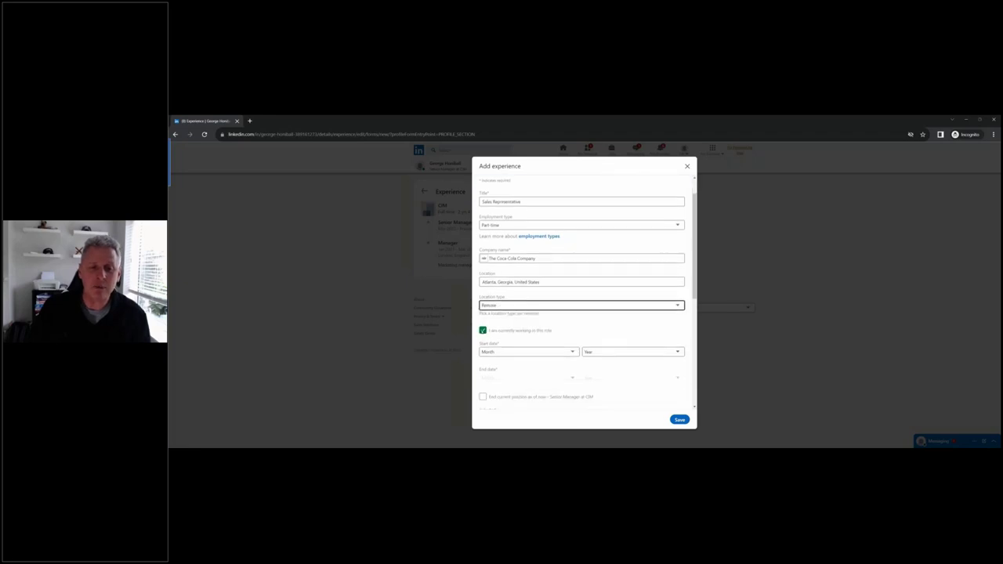
{"action": "left_click", "coordinate": [483, 330]}
{"action": "scroll", "coordinate": [572, 337], "scroll_direction": "down", "scroll_amount": 1}
{"action": "left_click", "coordinate": [573, 323]}
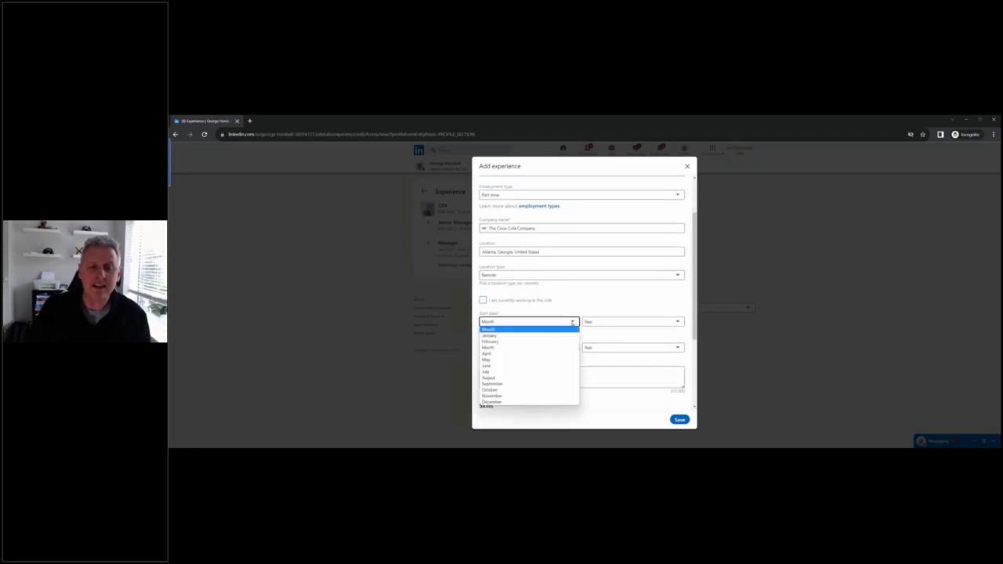
{"action": "left_click", "coordinate": [517, 335]}
{"action": "left_click", "coordinate": [632, 322]}
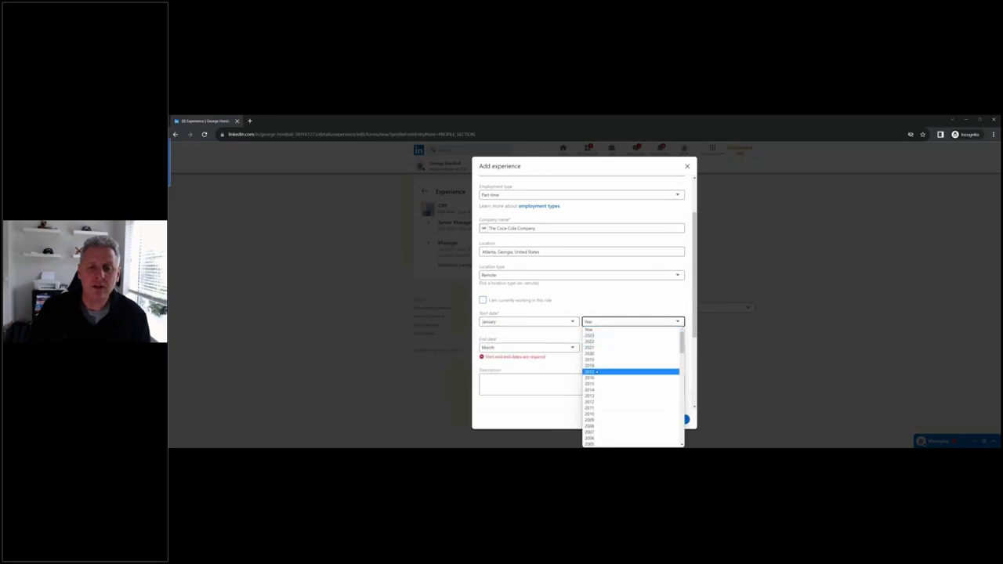
{"action": "left_click", "coordinate": [596, 371]}
Step: Set the Sales Representative position's end date to December 2019 and save the position
{"action": "left_click", "coordinate": [529, 348]}
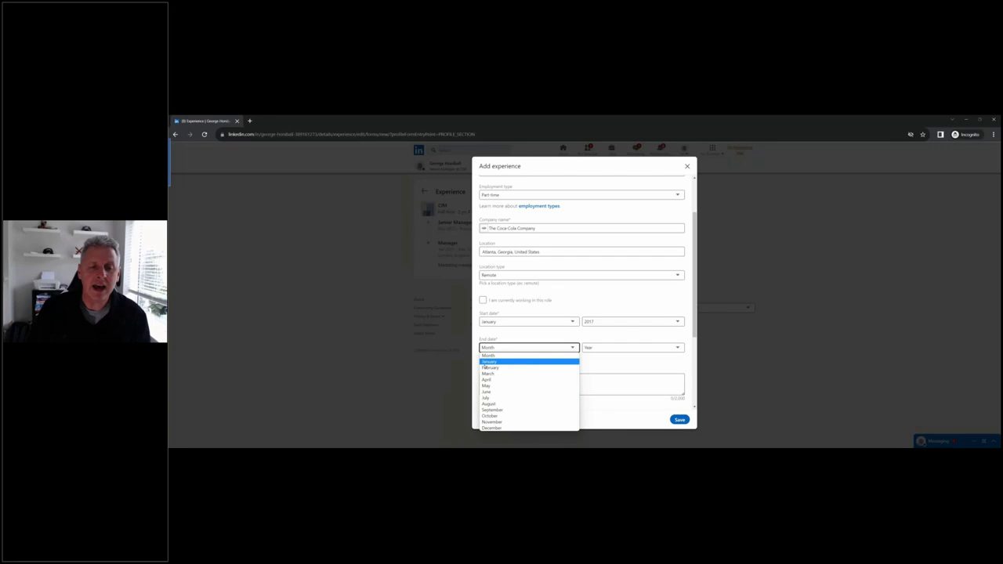
{"action": "left_click", "coordinate": [492, 428]}
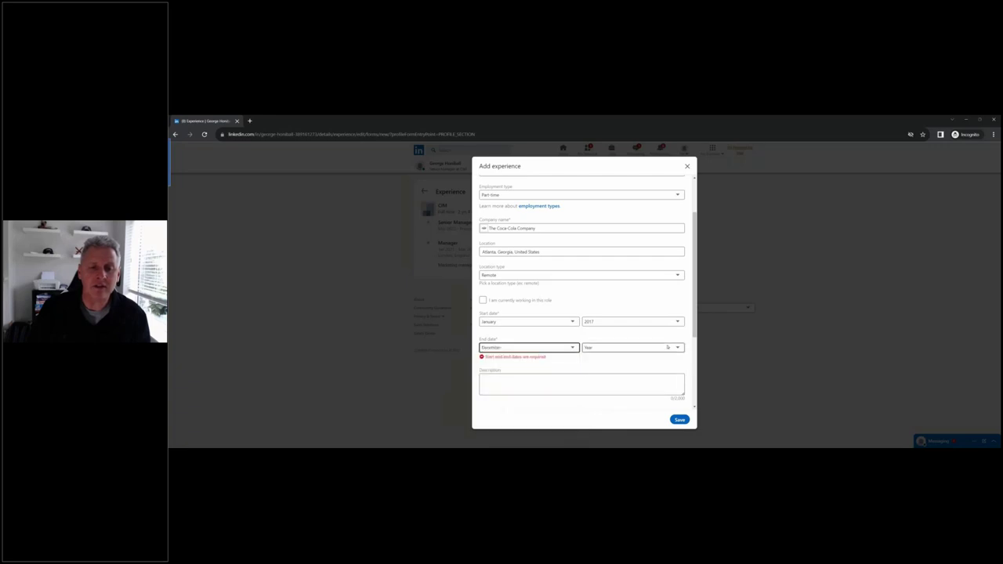
{"action": "left_click", "coordinate": [632, 347]}
{"action": "left_click", "coordinate": [624, 255]}
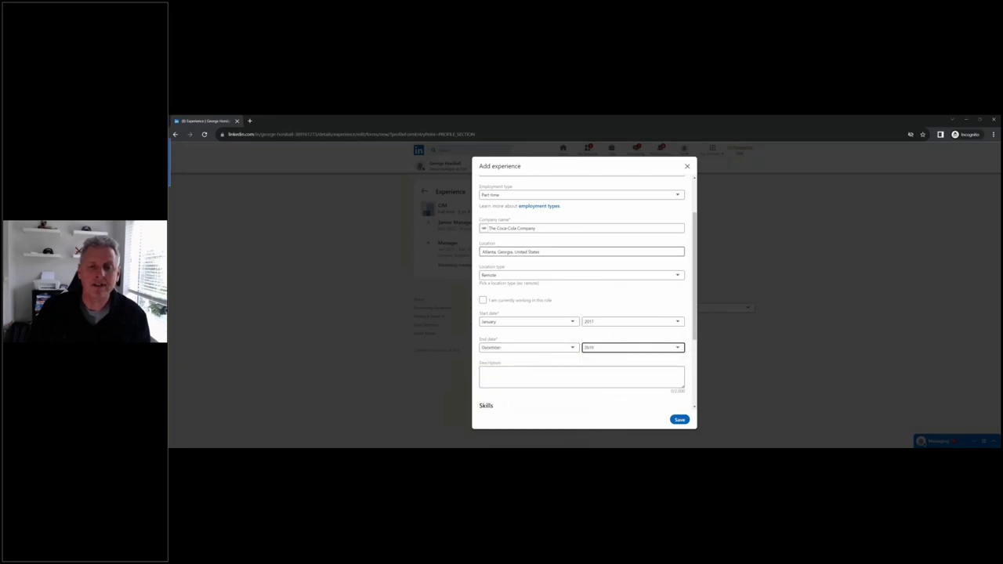
{"action": "scroll", "coordinate": [593, 305], "scroll_direction": "down", "scroll_amount": 2}
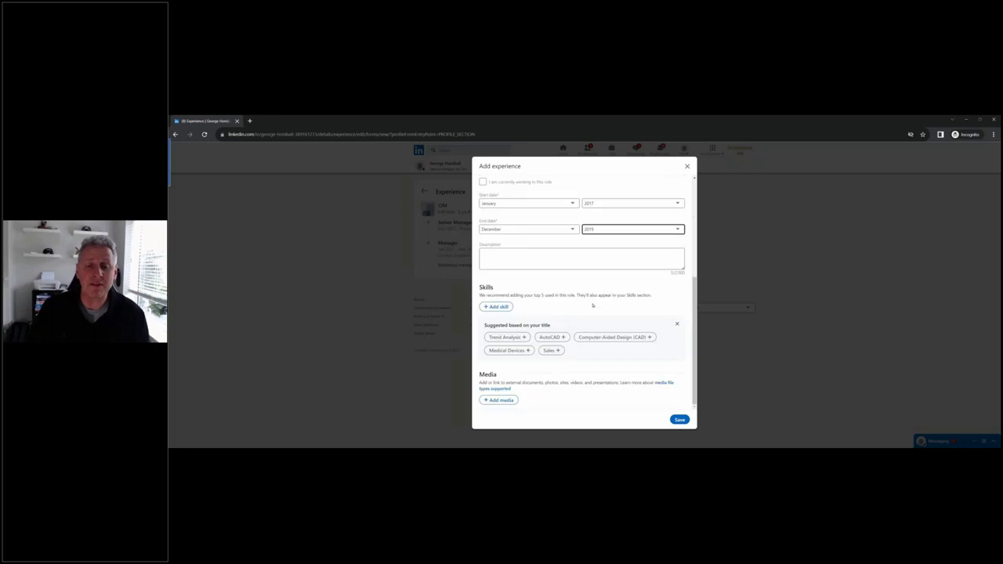
{"action": "left_click", "coordinate": [679, 419]}
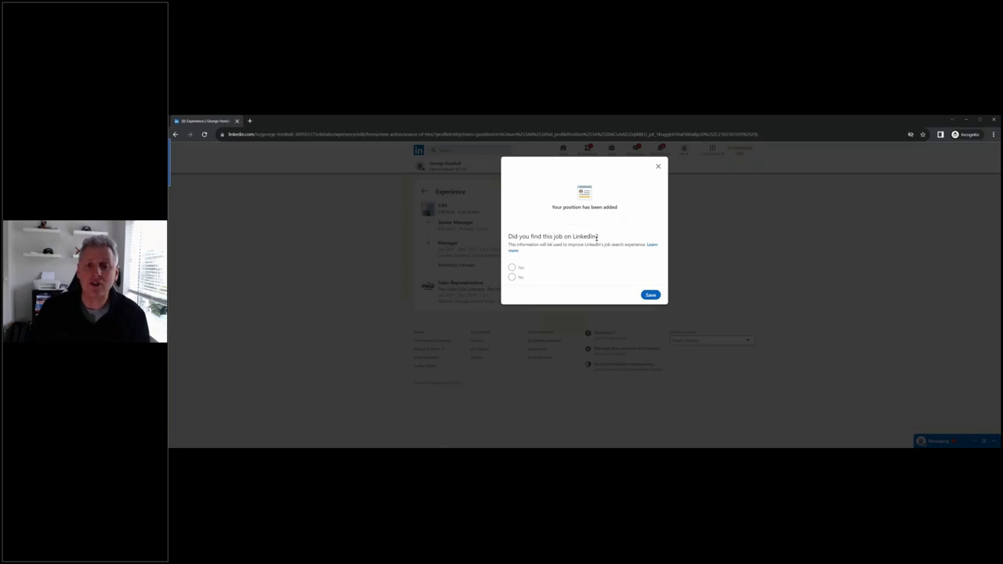
Step: Answer Yes to finding the job on LinkedIn, choose to display "helped me get this job" beside the position, and save
{"action": "left_click", "coordinate": [512, 277]}
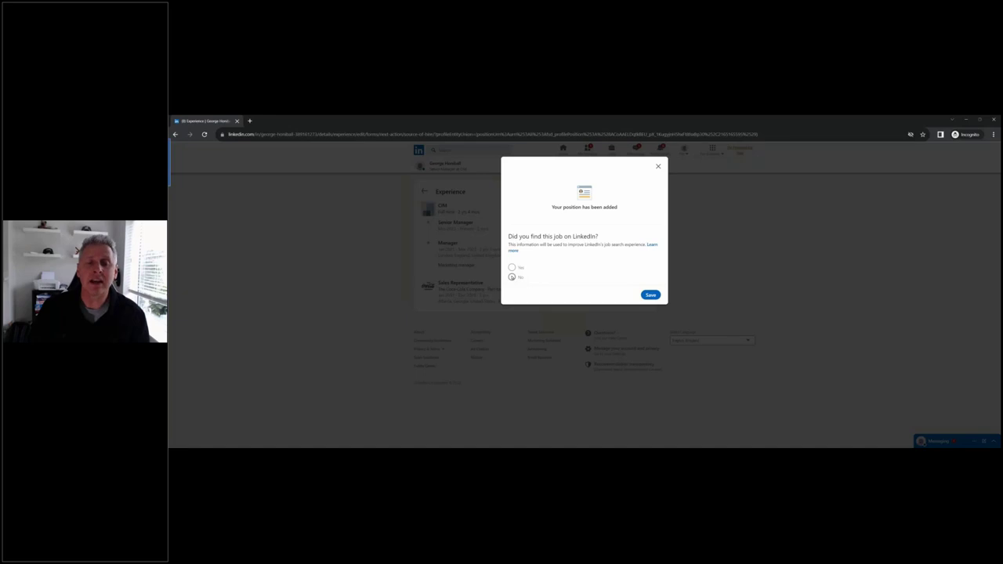
{"action": "left_click", "coordinate": [512, 267]}
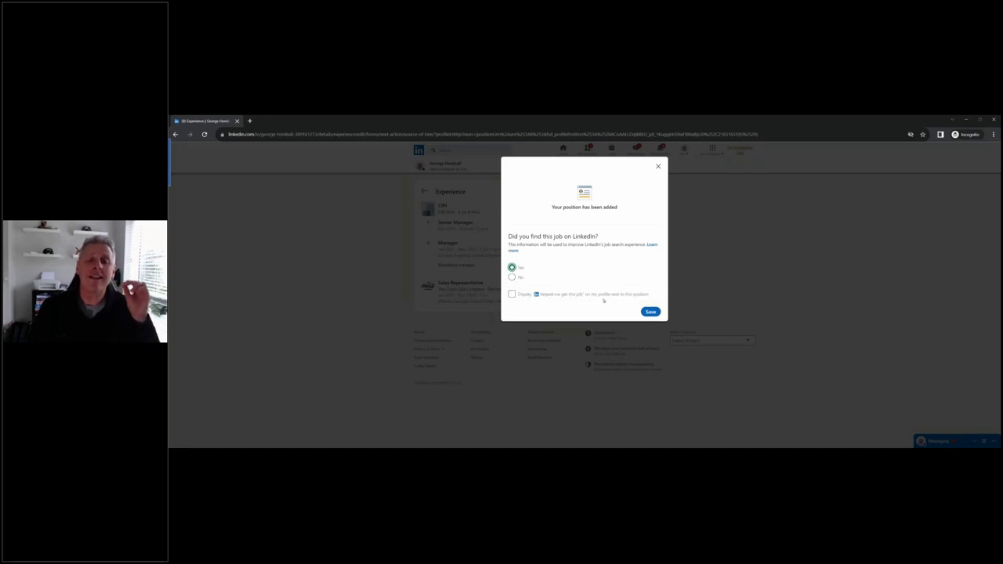
{"action": "left_click", "coordinate": [512, 294]}
{"action": "left_click", "coordinate": [657, 314]}
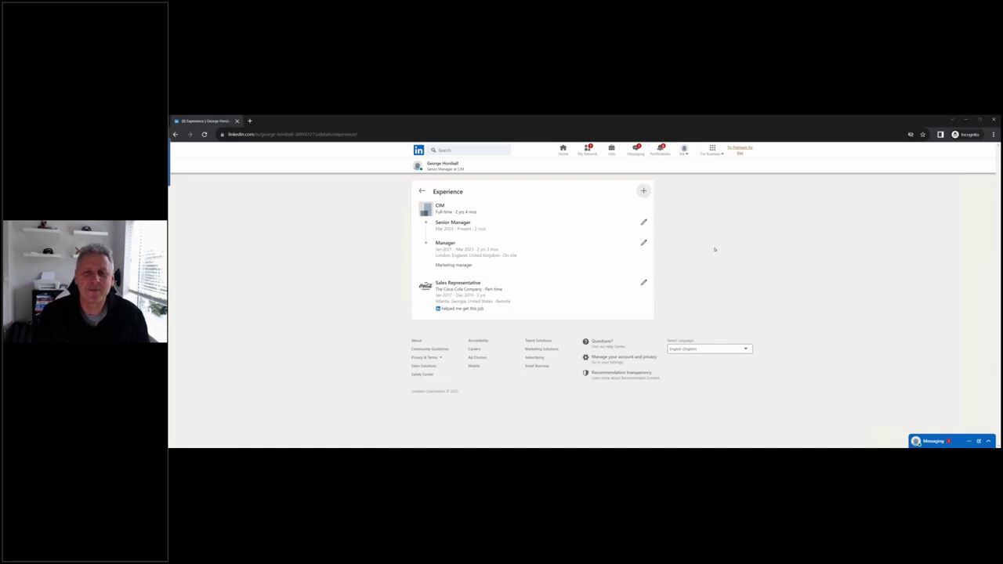
Step: View the notifications, then open the profile and review its Experience section and the sections above it
{"action": "left_click", "coordinate": [660, 148]}
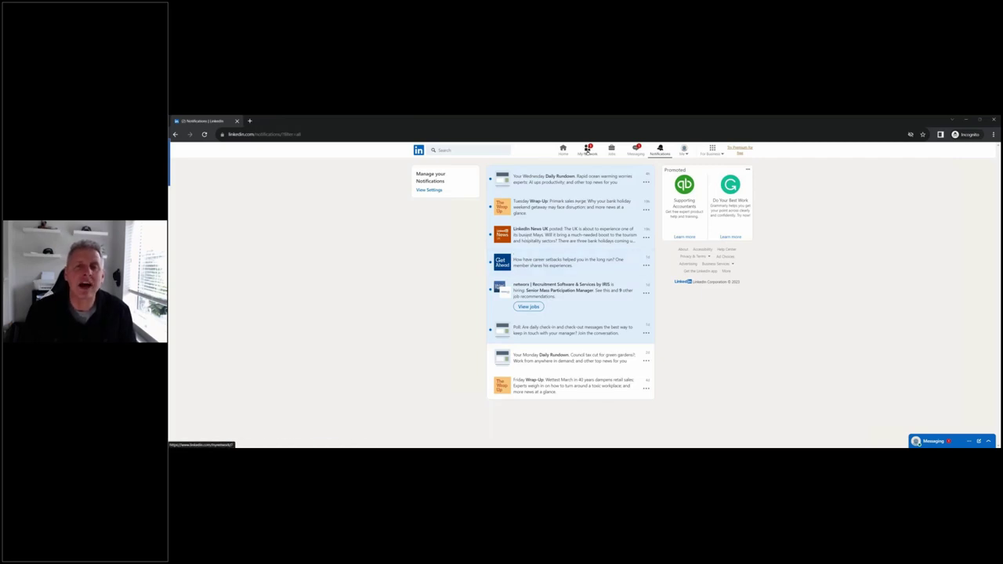
{"action": "left_click", "coordinate": [683, 150]}
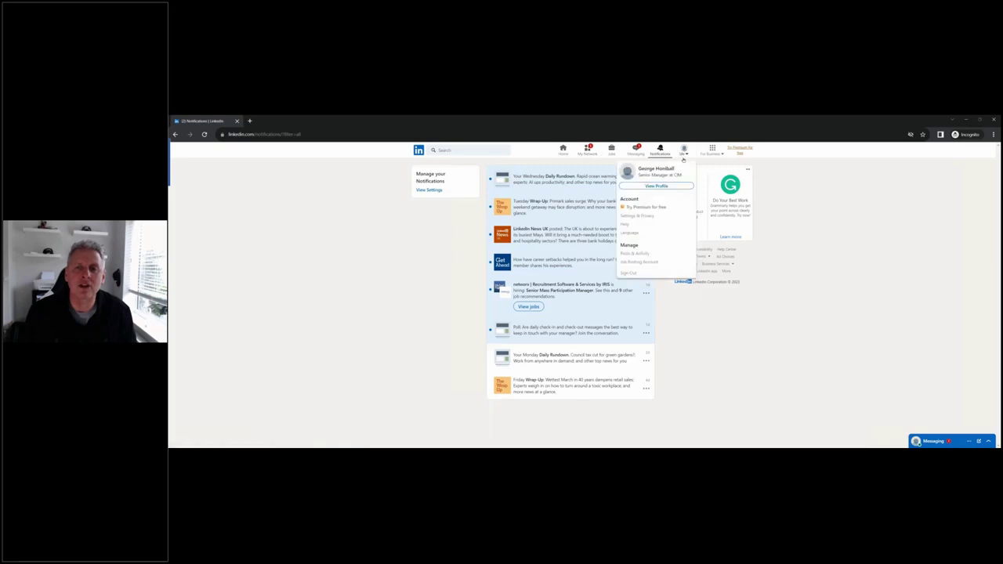
{"action": "left_click", "coordinate": [657, 185]}
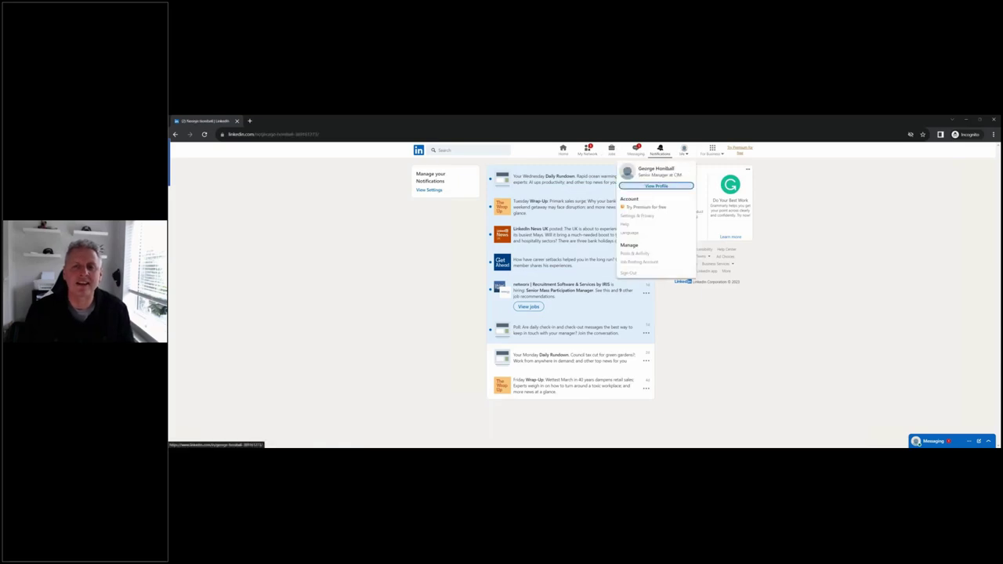
{"action": "scroll", "coordinate": [551, 363], "scroll_direction": "down", "scroll_amount": 5}
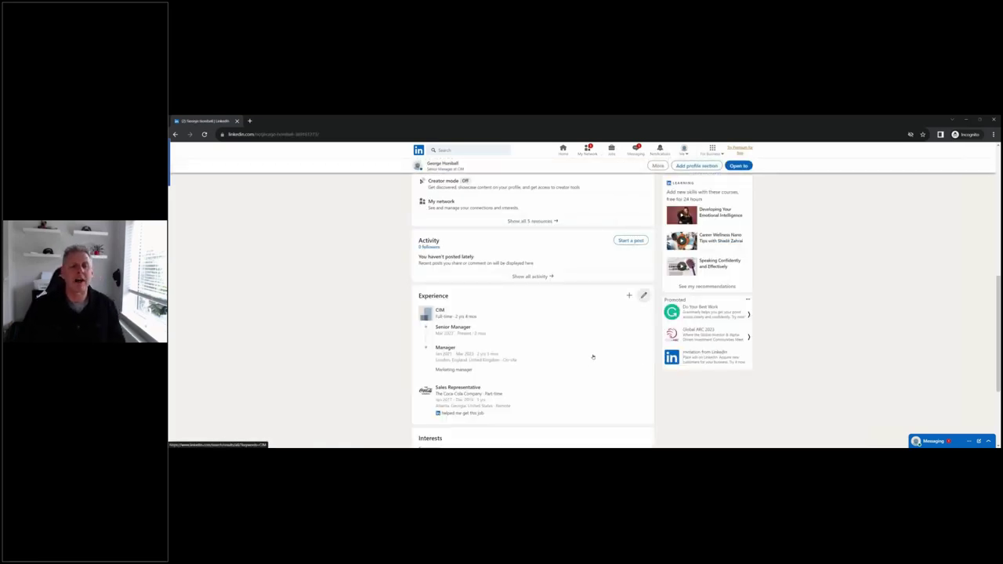
{"action": "scroll", "coordinate": [592, 353], "scroll_direction": "down", "scroll_amount": 1}
{"action": "scroll", "coordinate": [583, 331], "scroll_direction": "up", "scroll_amount": 8}
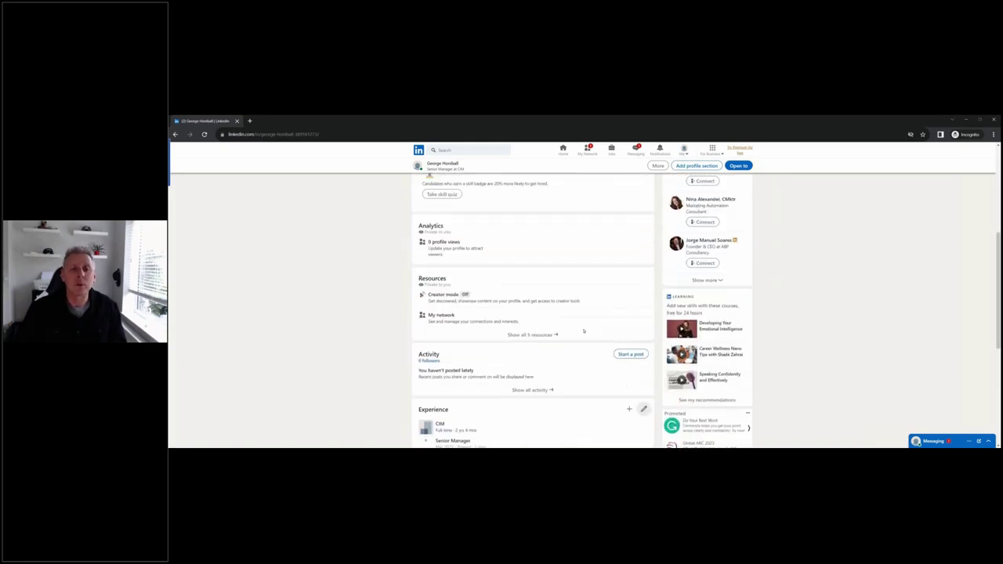
Step: Review the profile page from the introduction down to Interests, and view the extra profile actions such as Save to PDF and Build a resume
{"action": "scroll", "coordinate": [573, 335], "scroll_direction": "up", "scroll_amount": 1}
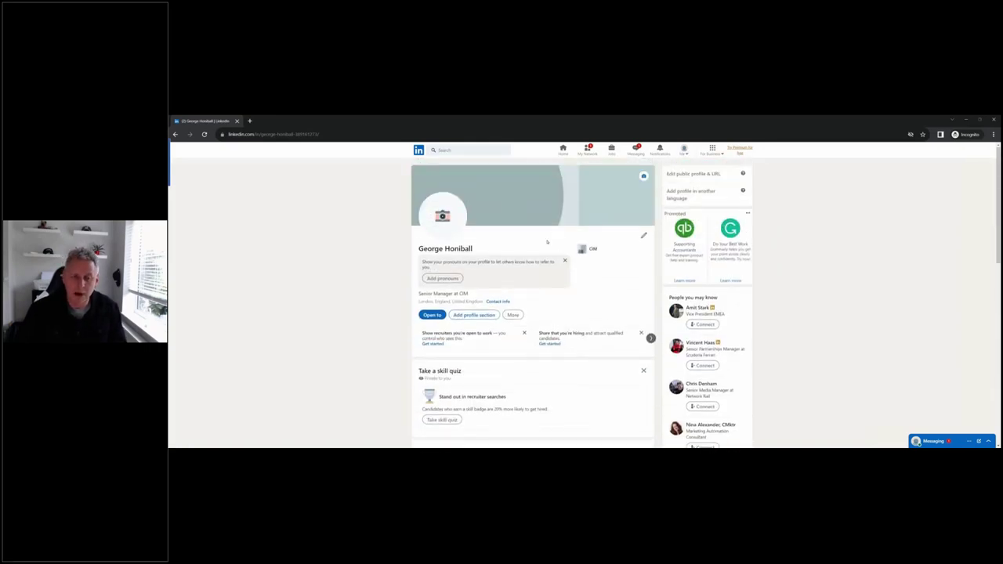
{"action": "scroll", "coordinate": [547, 242], "scroll_direction": "down", "scroll_amount": 4}
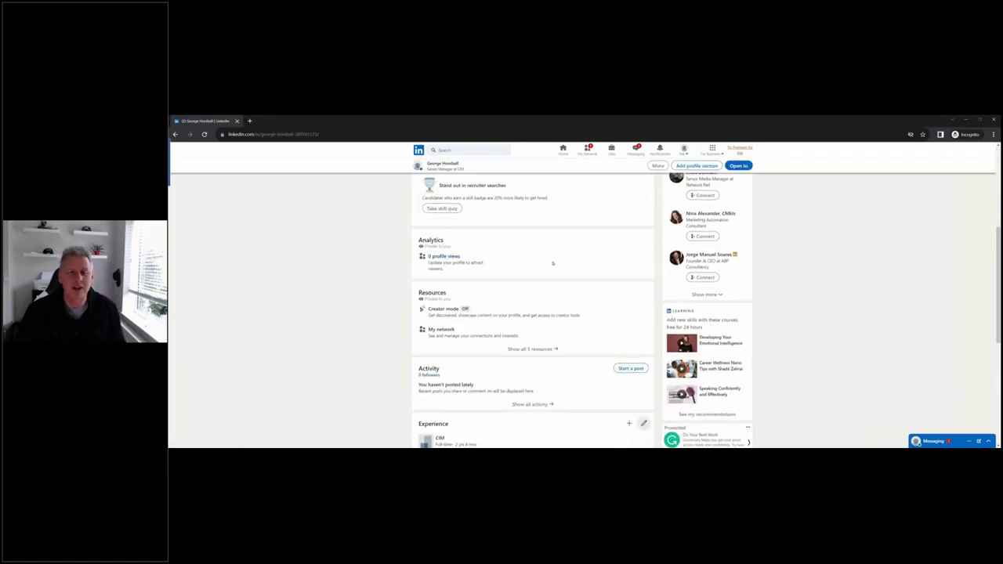
{"action": "scroll", "coordinate": [553, 265], "scroll_direction": "down", "scroll_amount": 1}
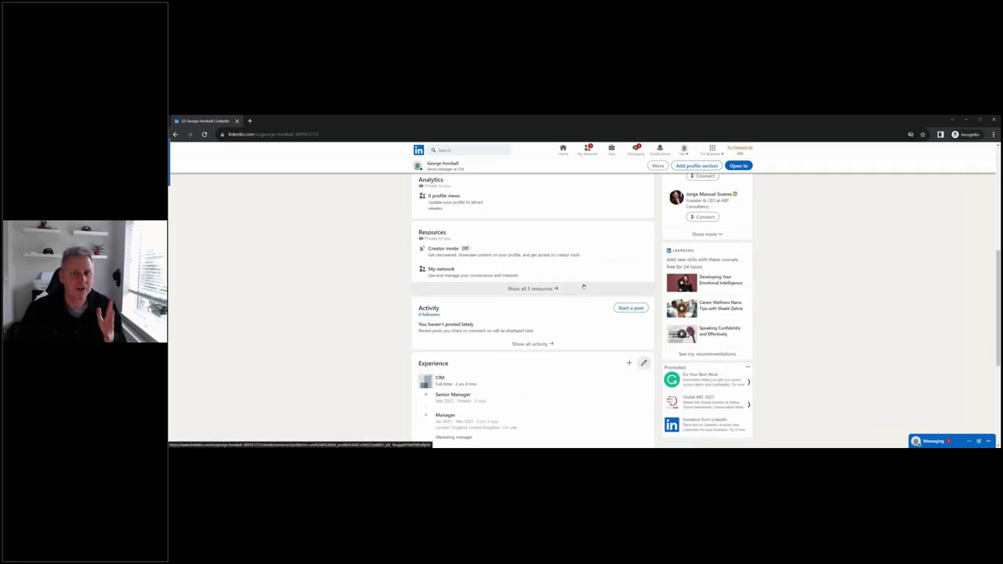
{"action": "scroll", "coordinate": [583, 286], "scroll_direction": "down", "scroll_amount": 1}
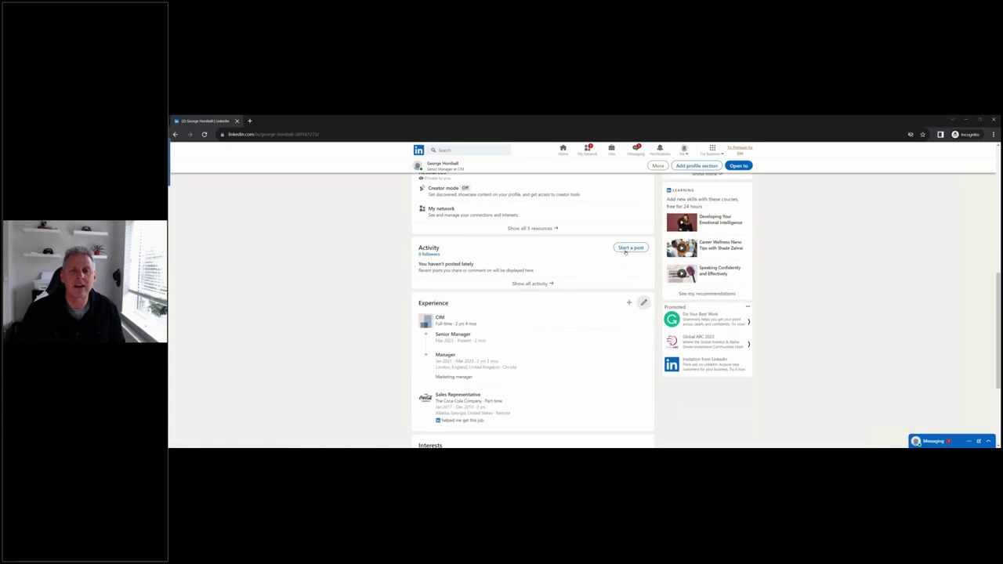
{"action": "scroll", "coordinate": [546, 270], "scroll_direction": "down", "scroll_amount": 1}
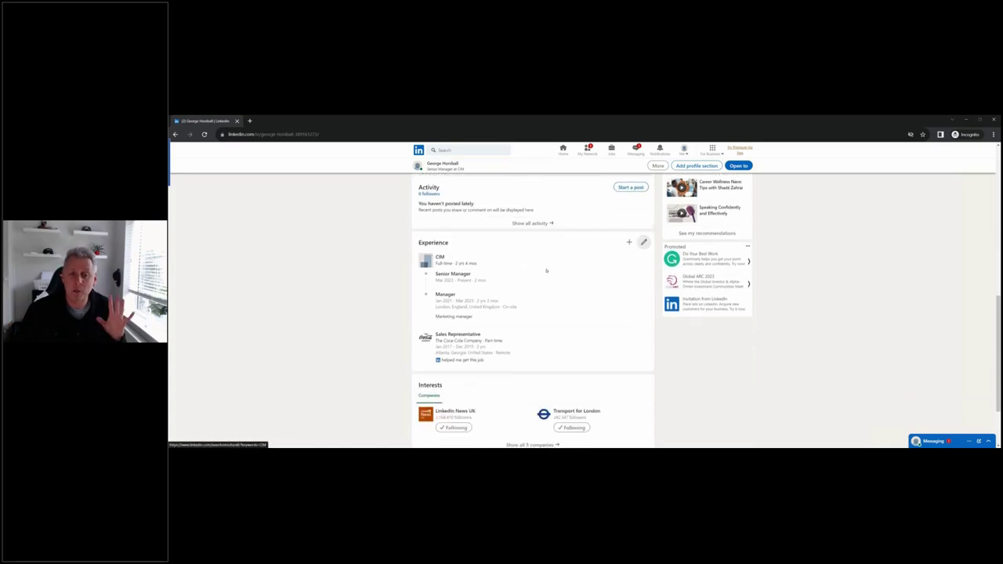
{"action": "scroll", "coordinate": [546, 270], "scroll_direction": "down", "scroll_amount": 1}
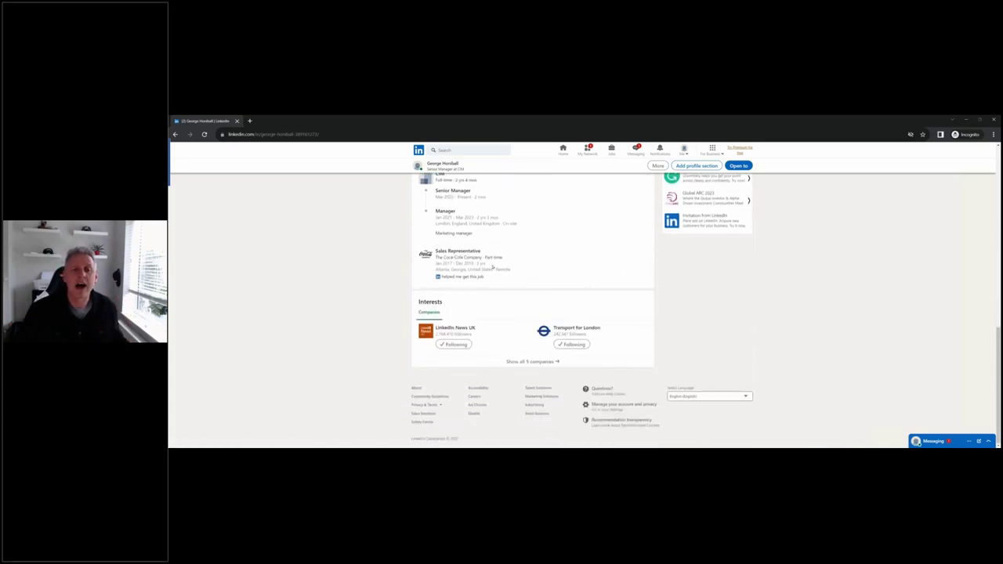
{"action": "scroll", "coordinate": [519, 264], "scroll_direction": "up", "scroll_amount": 4}
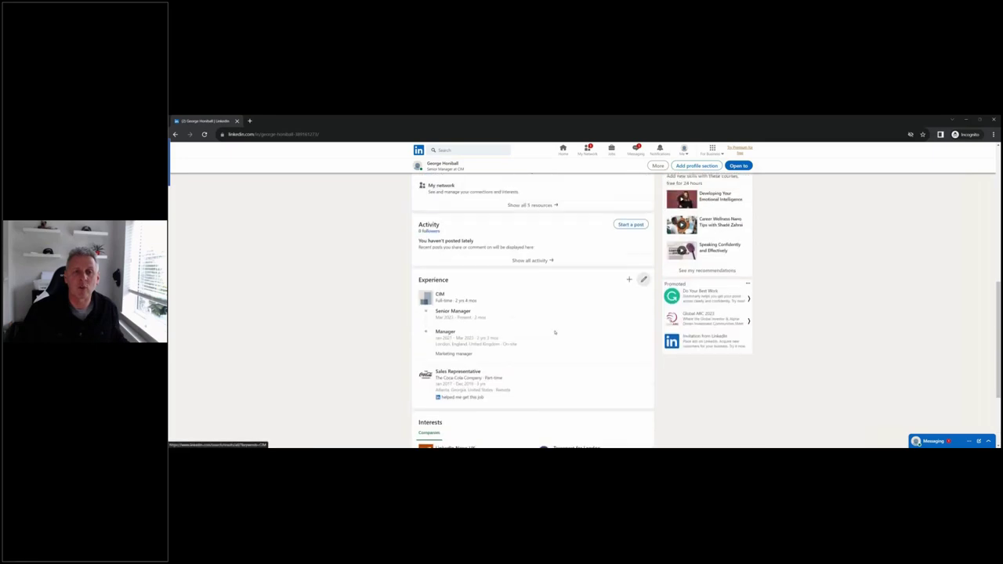
{"action": "scroll", "coordinate": [555, 332], "scroll_direction": "up", "scroll_amount": 4}
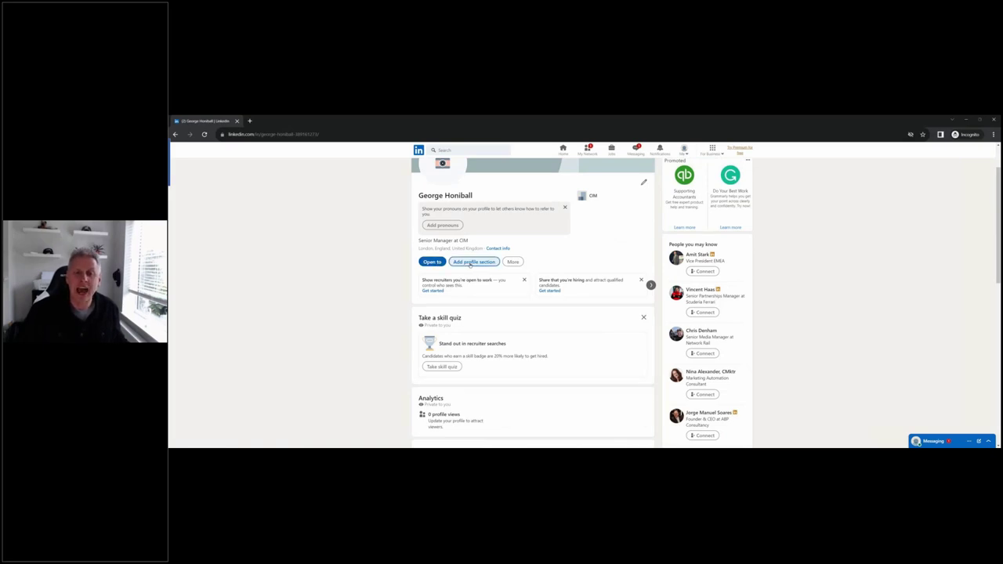
{"action": "left_click", "coordinate": [516, 262]}
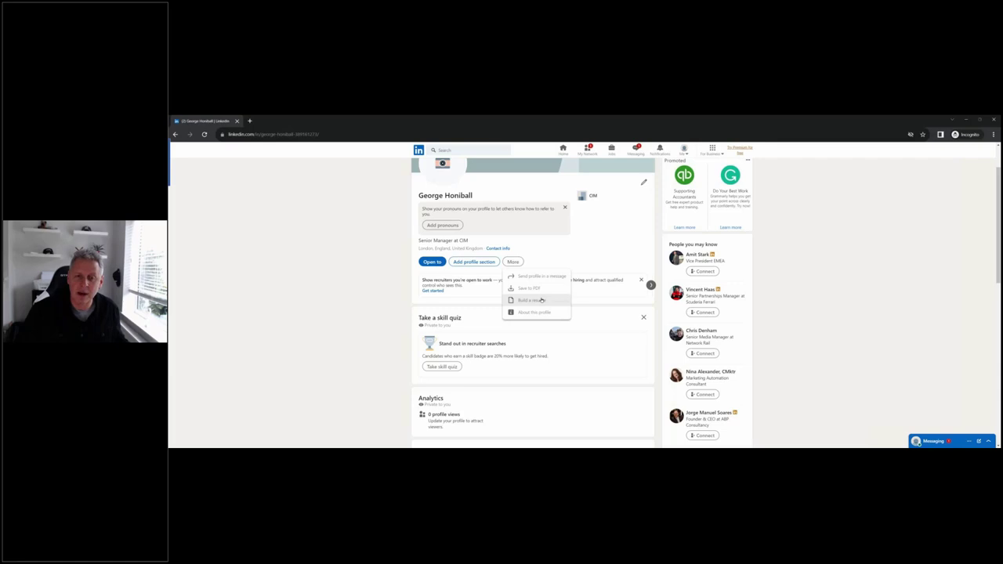
{"action": "left_click", "coordinate": [597, 248]}
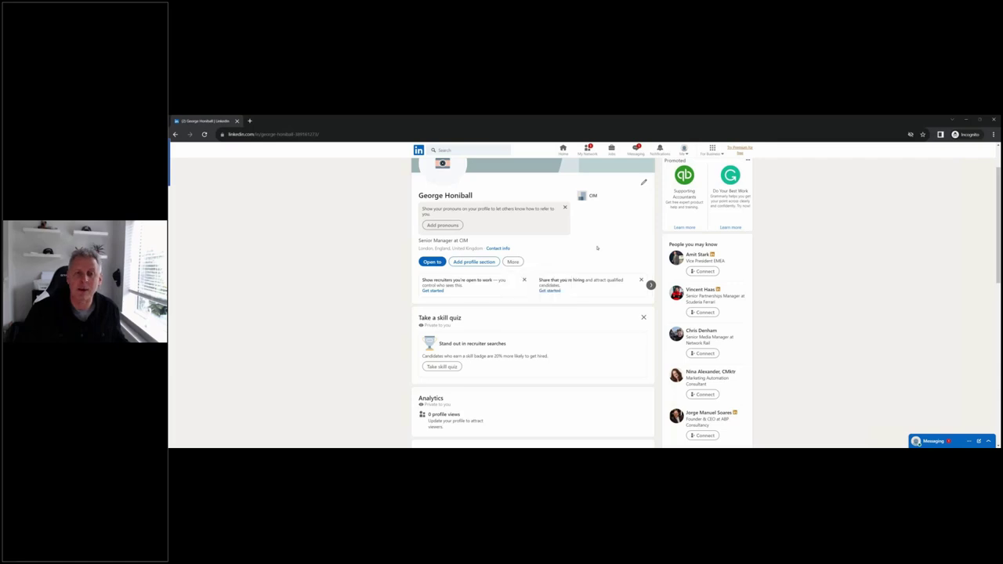
Step: Examine which Core, Recommended and Additional sections can be added to the profile, and close the overview without adding any
{"action": "left_click", "coordinate": [476, 262]}
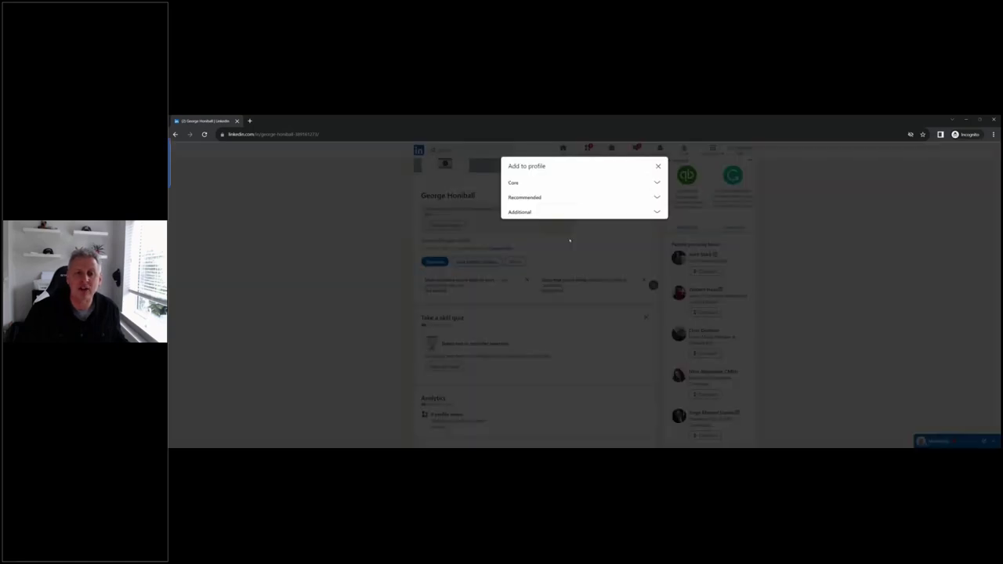
{"action": "left_click", "coordinate": [658, 183]}
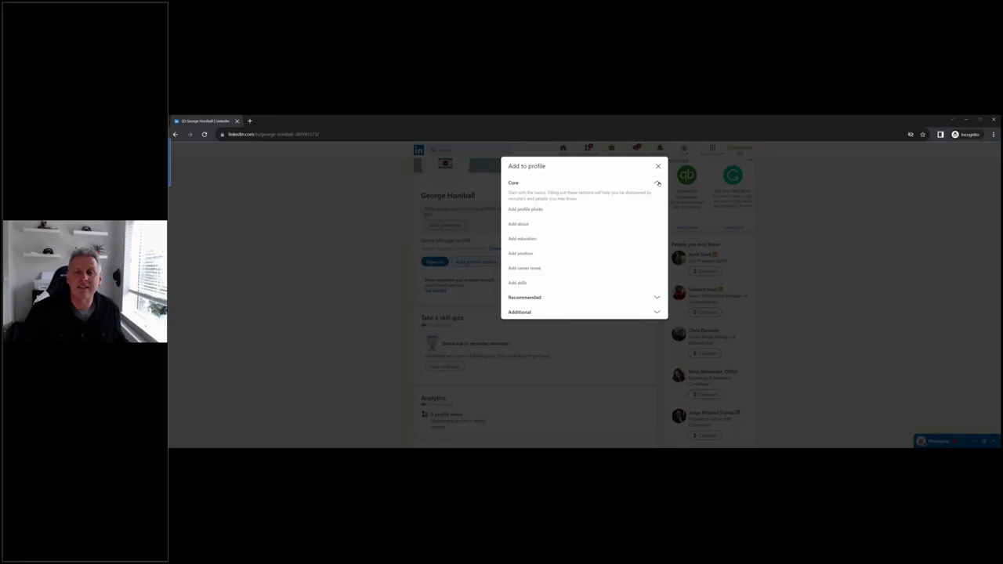
{"action": "left_click", "coordinate": [657, 182]}
{"action": "left_click", "coordinate": [656, 198]}
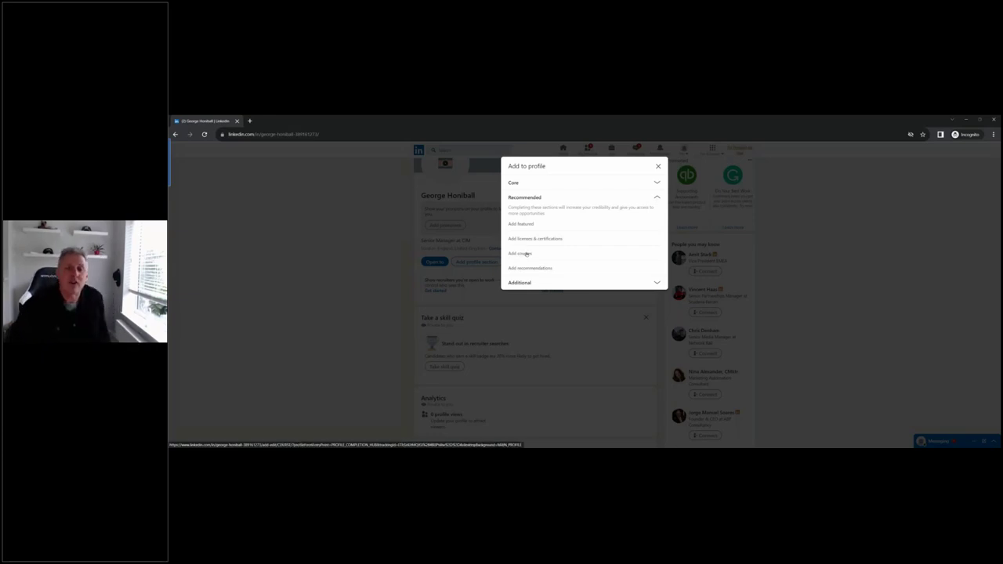
{"action": "left_click", "coordinate": [657, 199]}
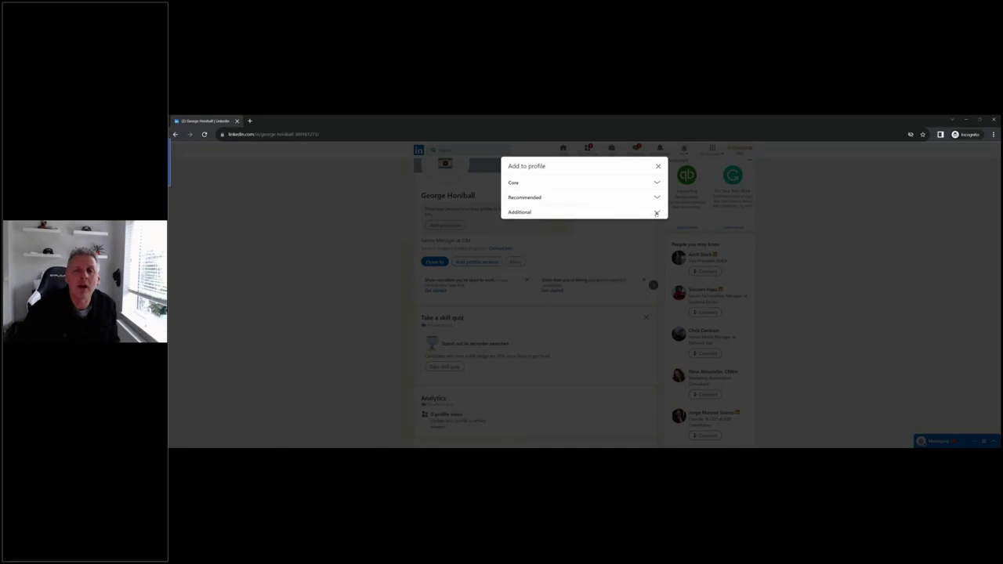
{"action": "left_click", "coordinate": [657, 212]}
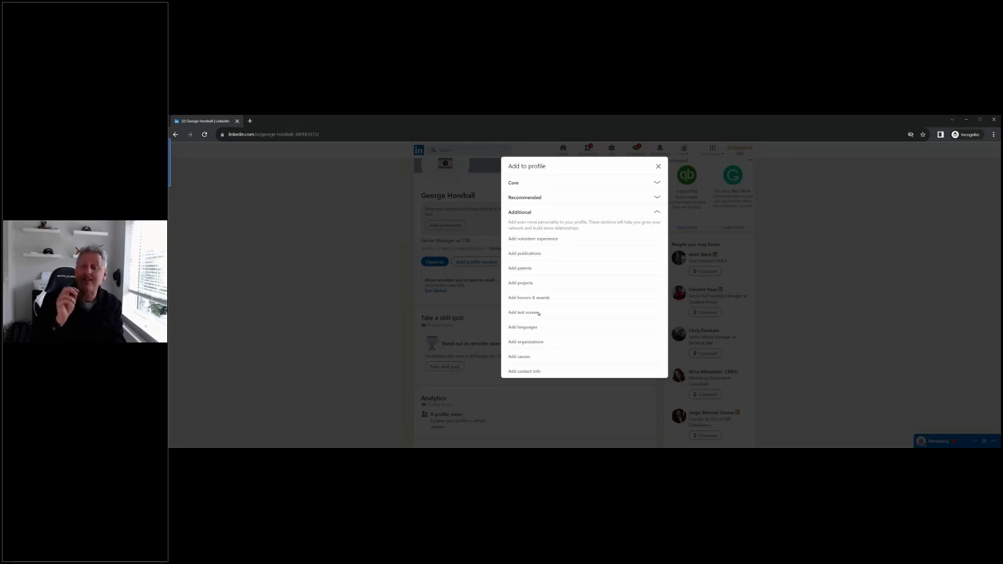
{"action": "mouse_move", "coordinate": [544, 451]}
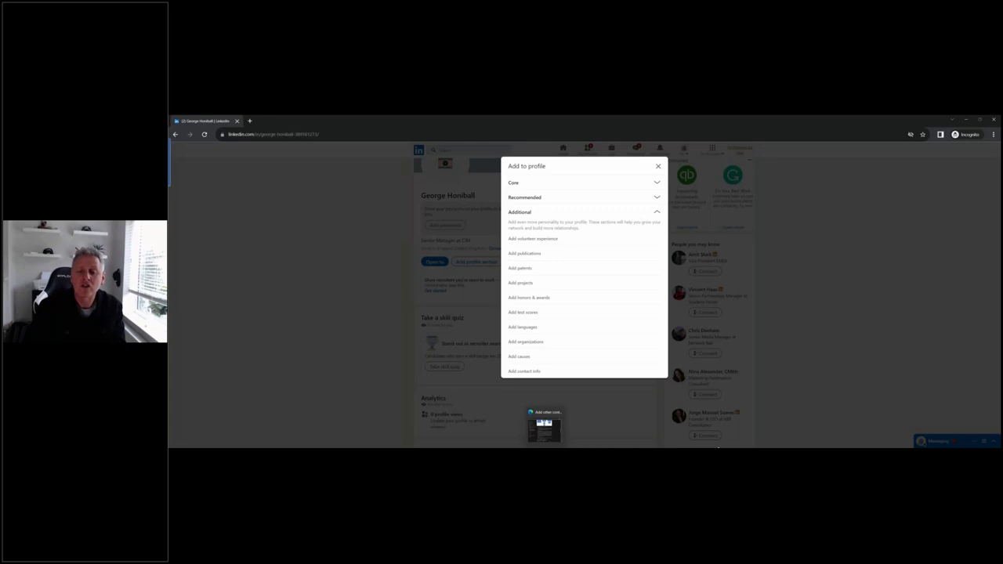
{"action": "mouse_move", "coordinate": [731, 450]}
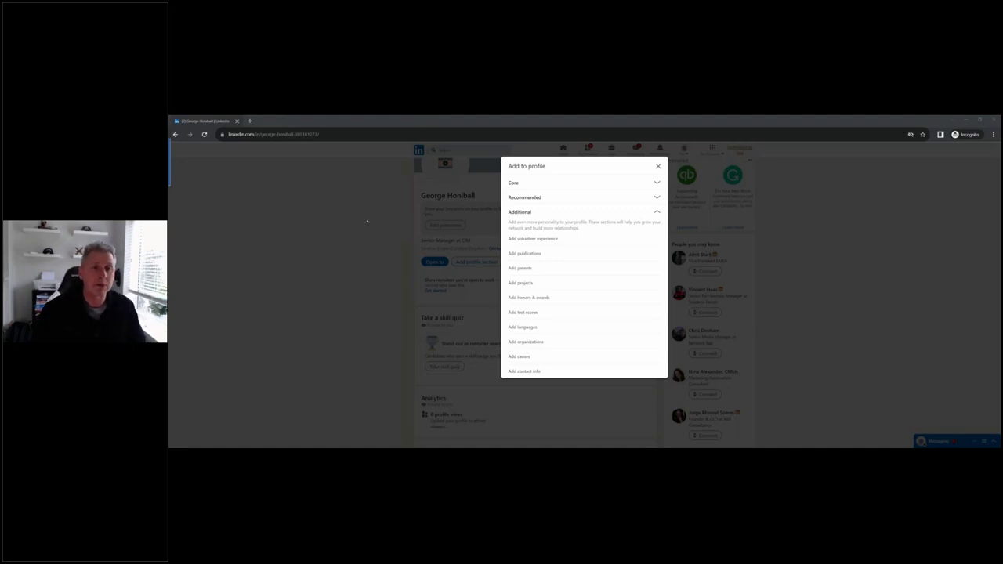
{"action": "left_click", "coordinate": [658, 166]}
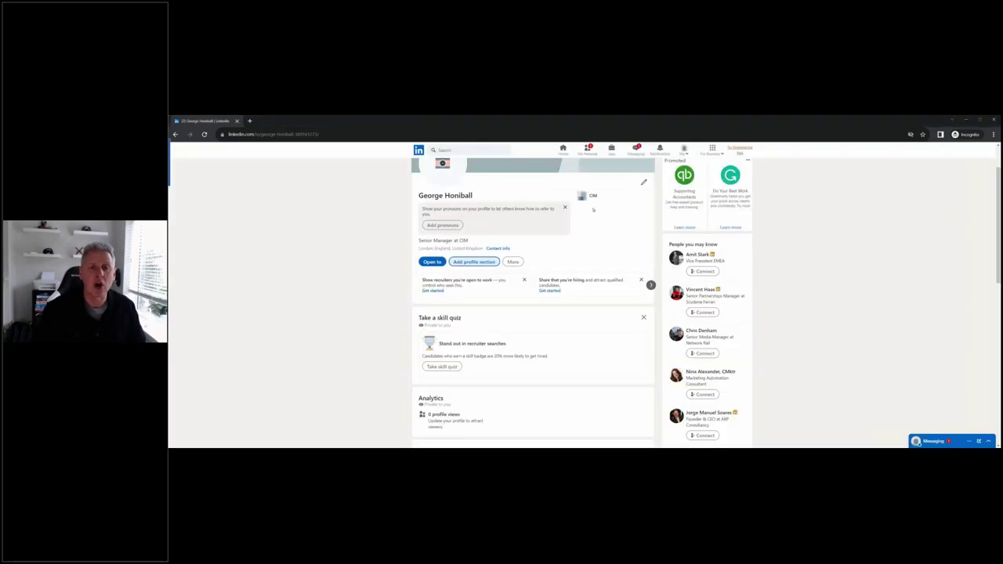
Step: Start a new license or certification entry from the recommended profile sections and enter Google as its issuing organization
{"action": "left_click", "coordinate": [473, 262]}
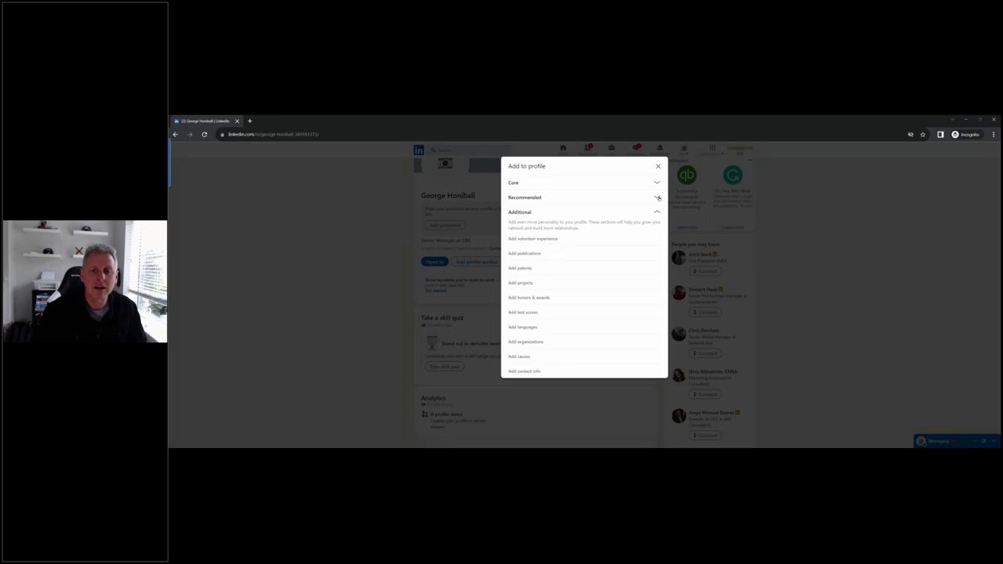
{"action": "left_click", "coordinate": [656, 198]}
{"action": "left_click", "coordinate": [548, 239]}
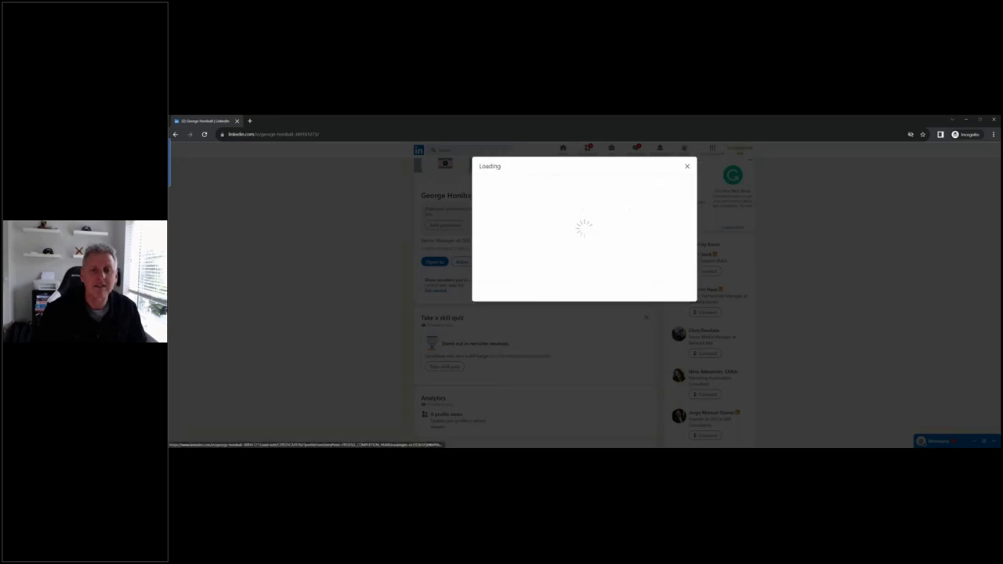
{"action": "left_click", "coordinate": [516, 202]}
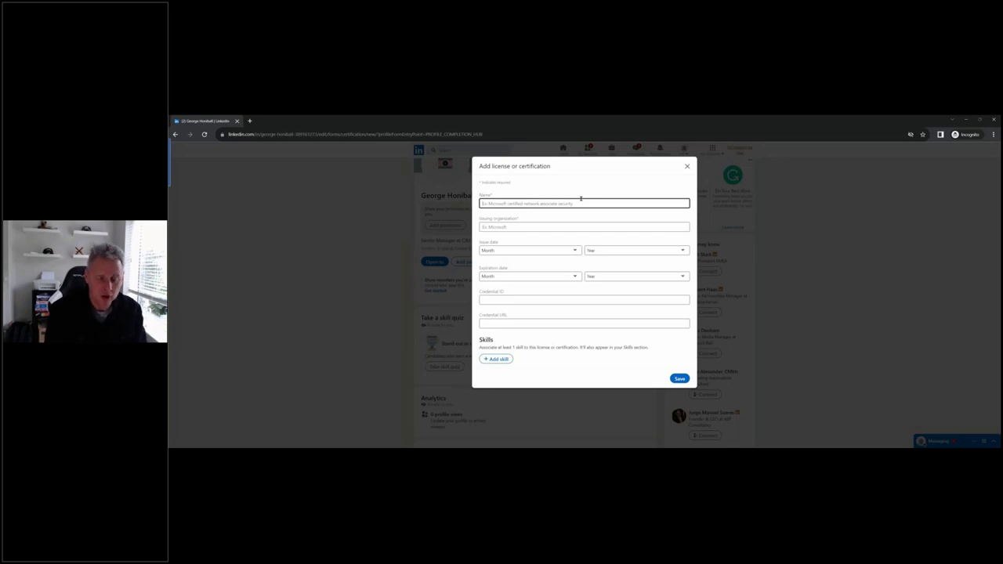
{"action": "left_click", "coordinate": [538, 226]}
{"action": "type", "text": "Googl"}
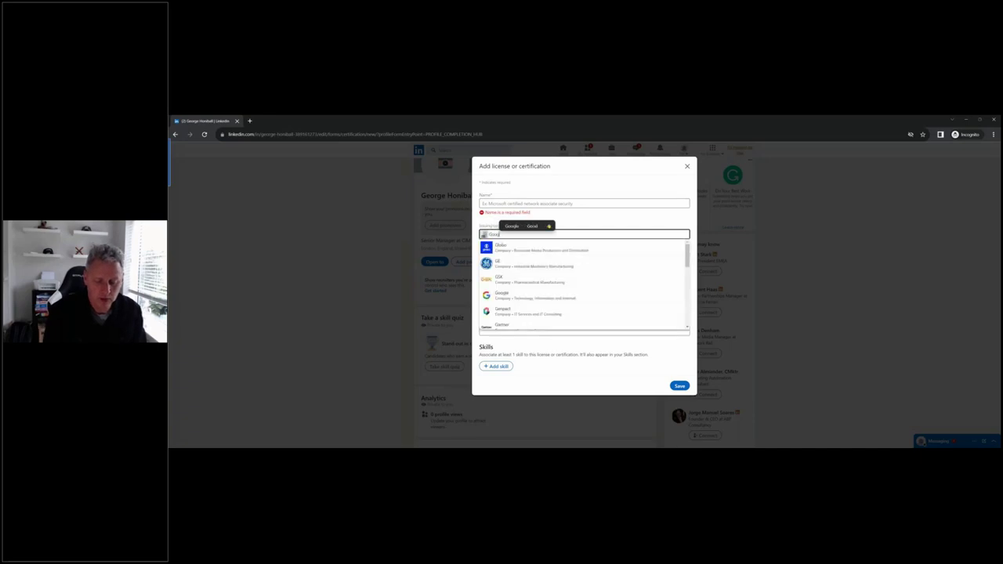
{"action": "type", "text": "e"}
Step: Name the certification Introduction to Programming Using Python and accept the suggested Google company as the issuing organization
{"action": "left_click", "coordinate": [554, 203]}
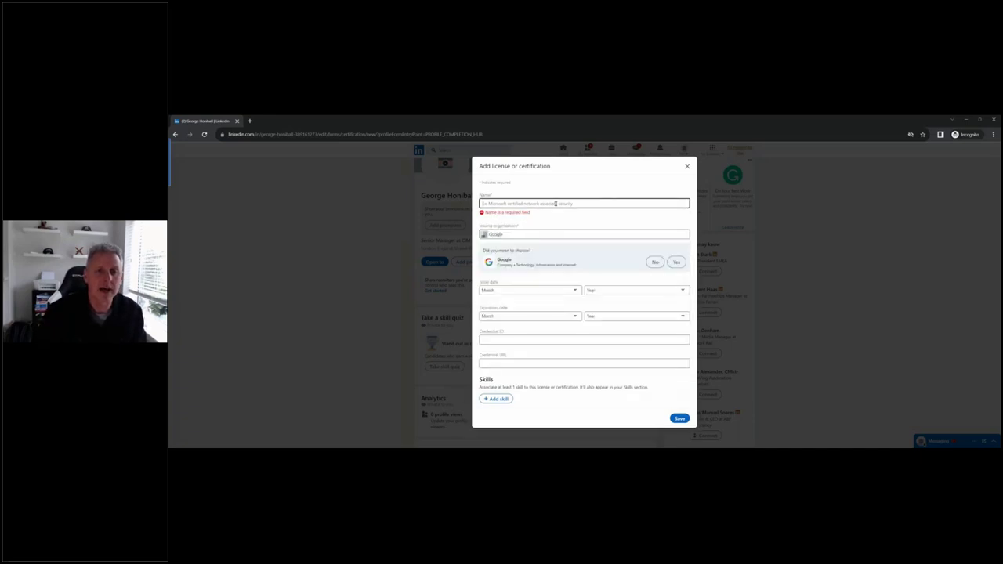
{"action": "type", "text": "Pyth"}
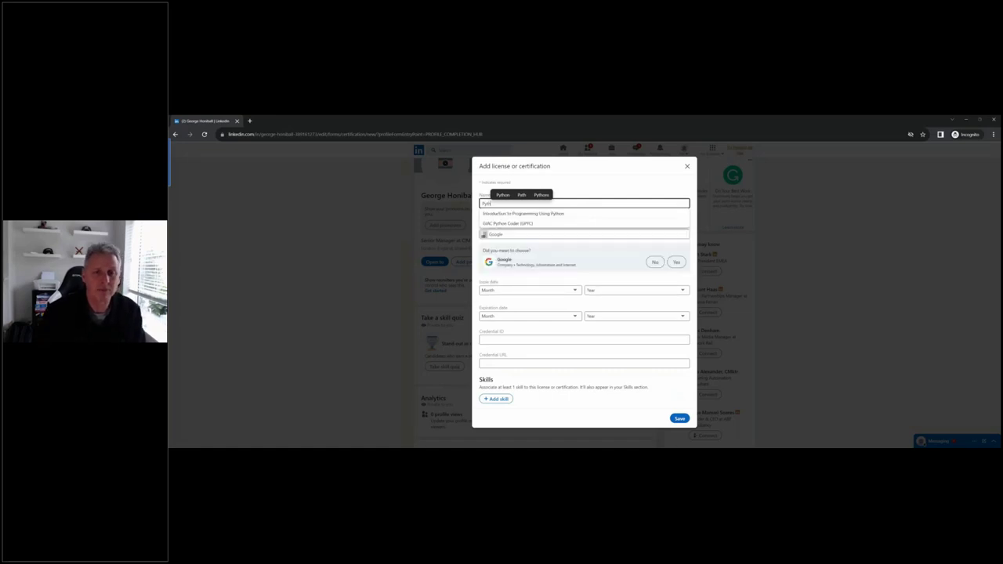
{"action": "left_click", "coordinate": [554, 213]}
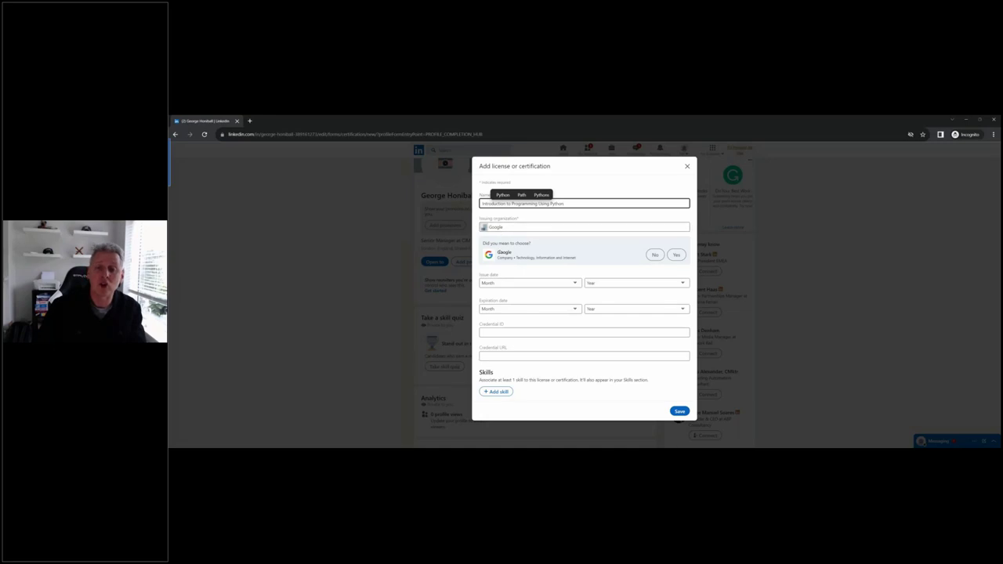
{"action": "left_click", "coordinate": [514, 227]}
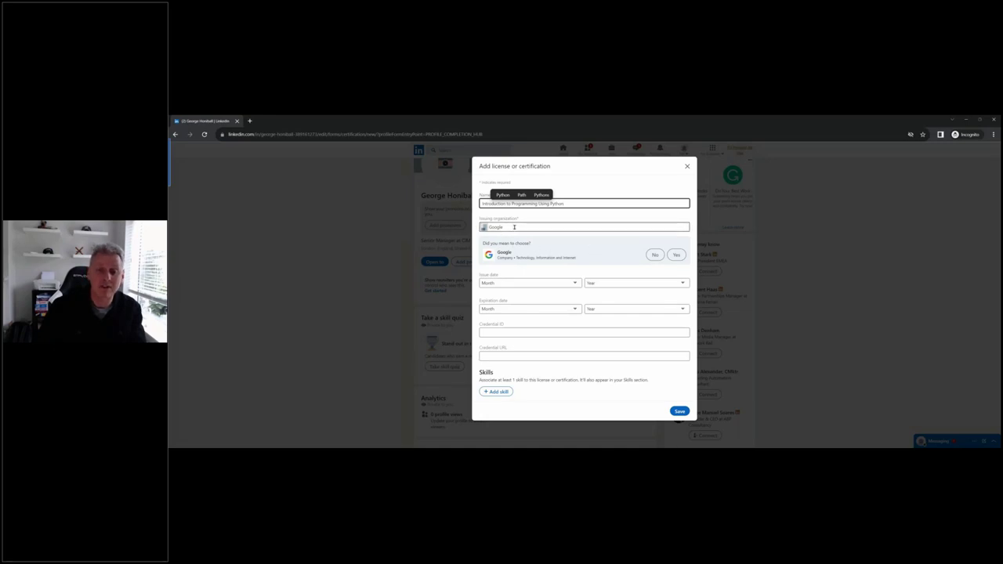
{"action": "left_click", "coordinate": [506, 239]}
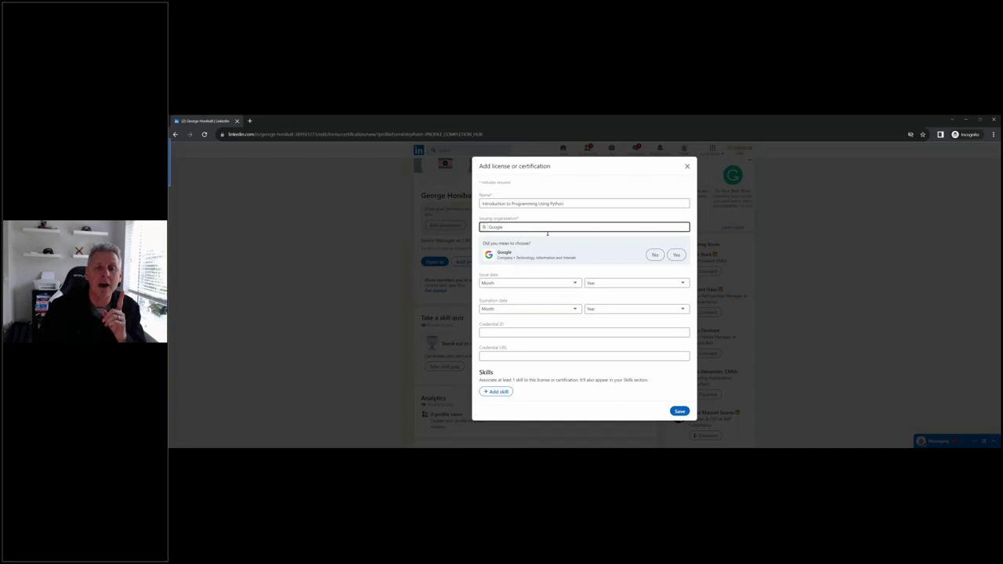
{"action": "left_click", "coordinate": [677, 255]}
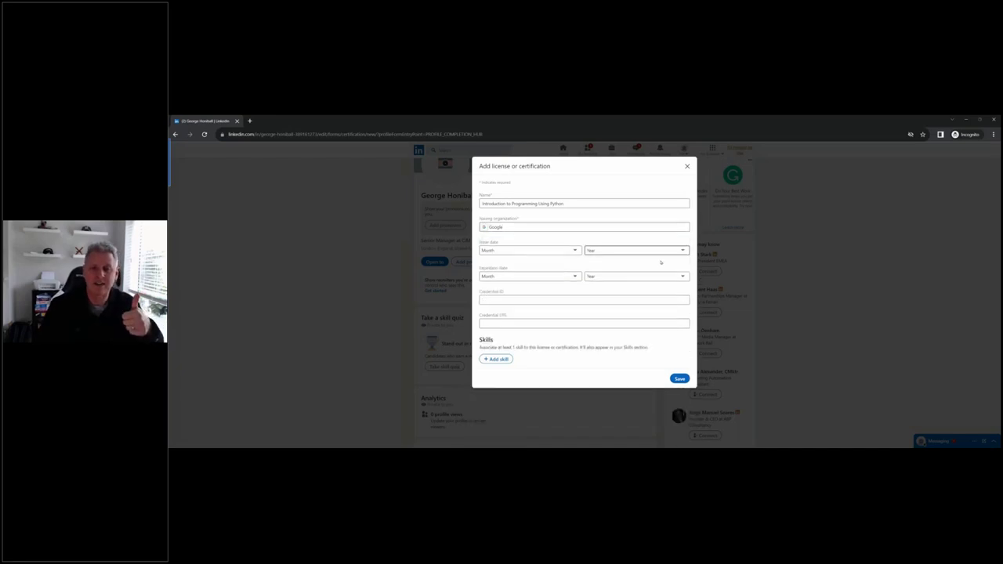
Step: Set the certification's issue date to January 2023
{"action": "left_click", "coordinate": [569, 251]}
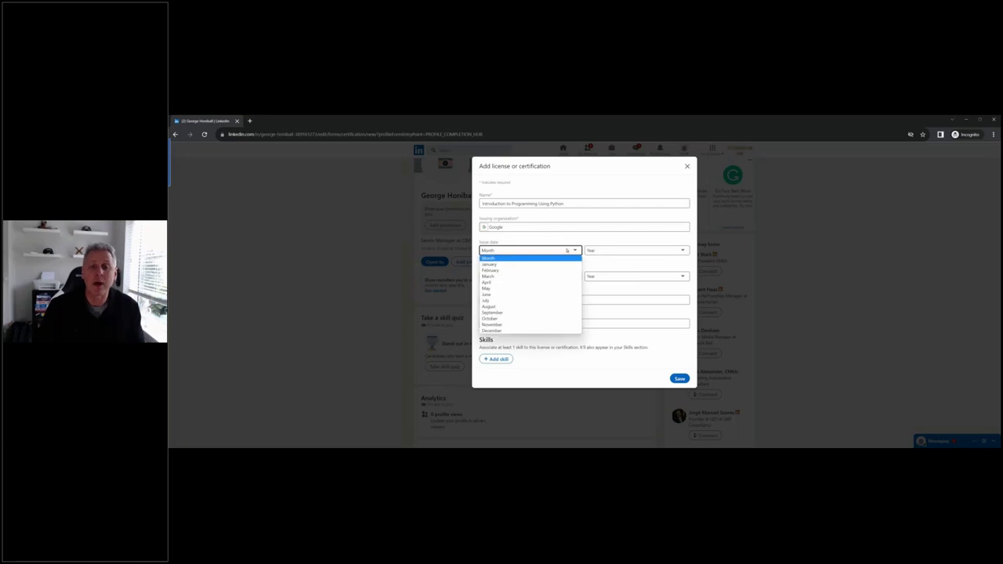
{"action": "left_click", "coordinate": [517, 265]}
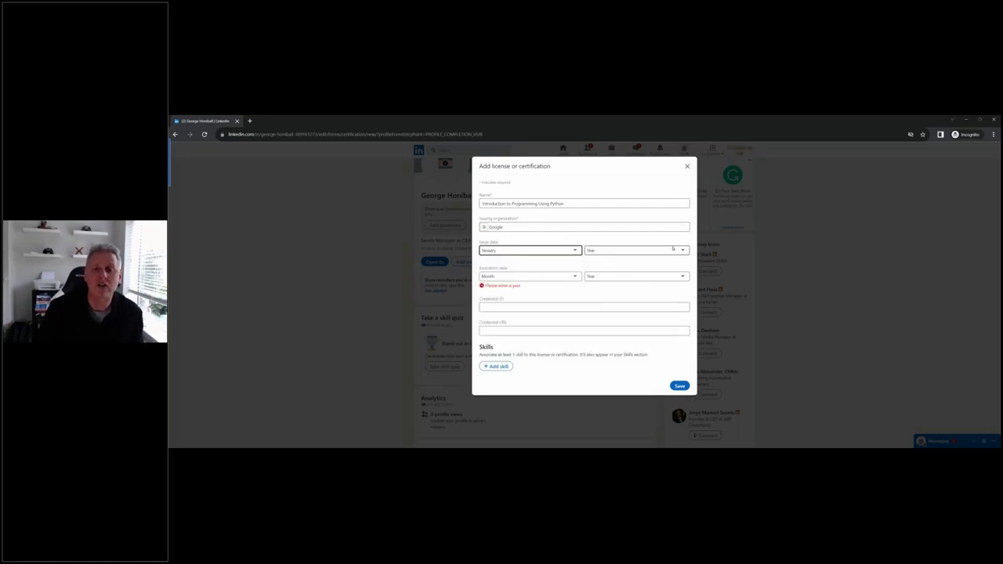
{"action": "left_click", "coordinate": [602, 251]}
{"action": "left_click", "coordinate": [602, 264]}
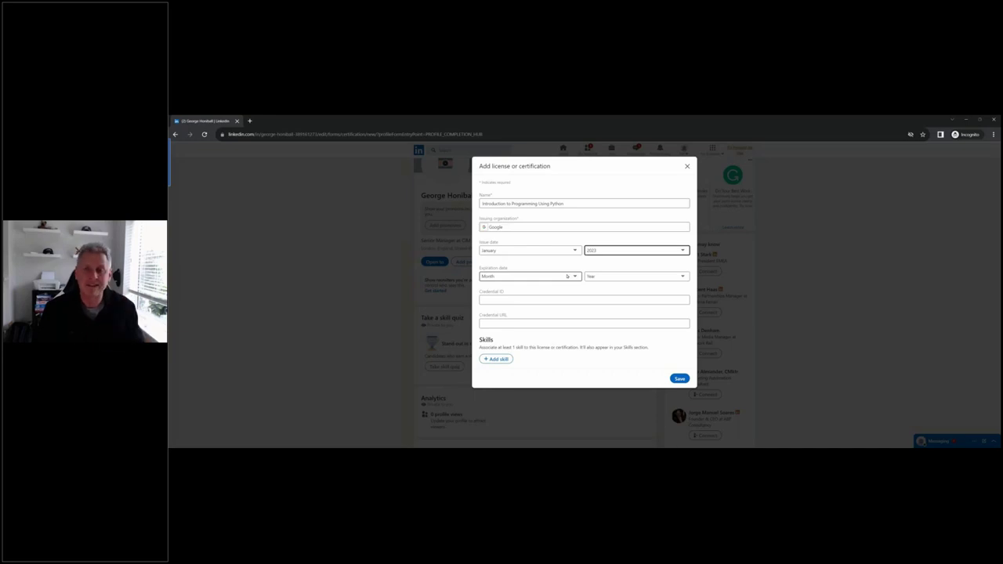
Step: Set the certification's expiration date to December 2023
{"action": "left_click", "coordinate": [577, 277]}
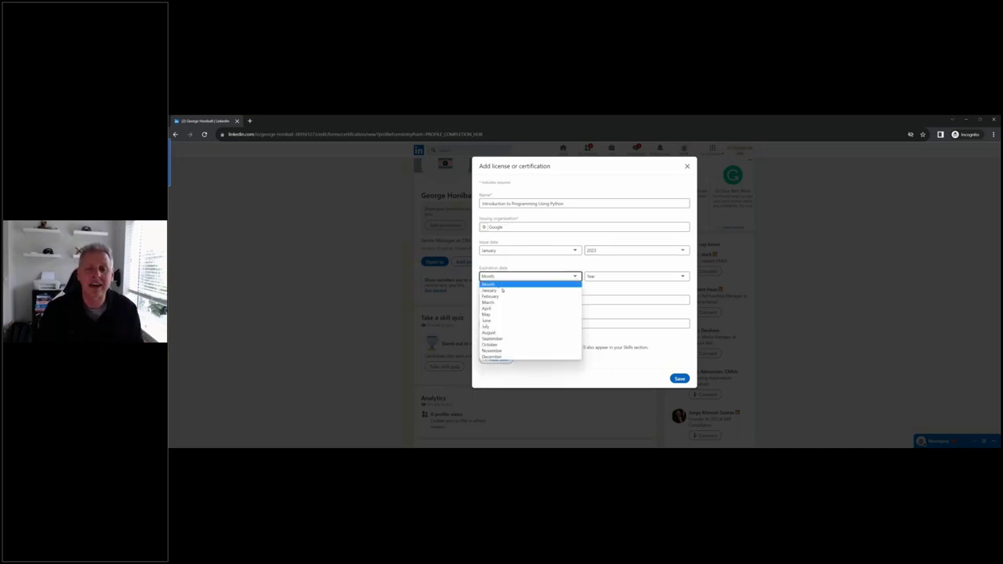
{"action": "left_click", "coordinate": [498, 358]}
{"action": "left_click", "coordinate": [631, 277]}
{"action": "left_click", "coordinate": [601, 288]}
{"action": "left_click", "coordinate": [631, 277]}
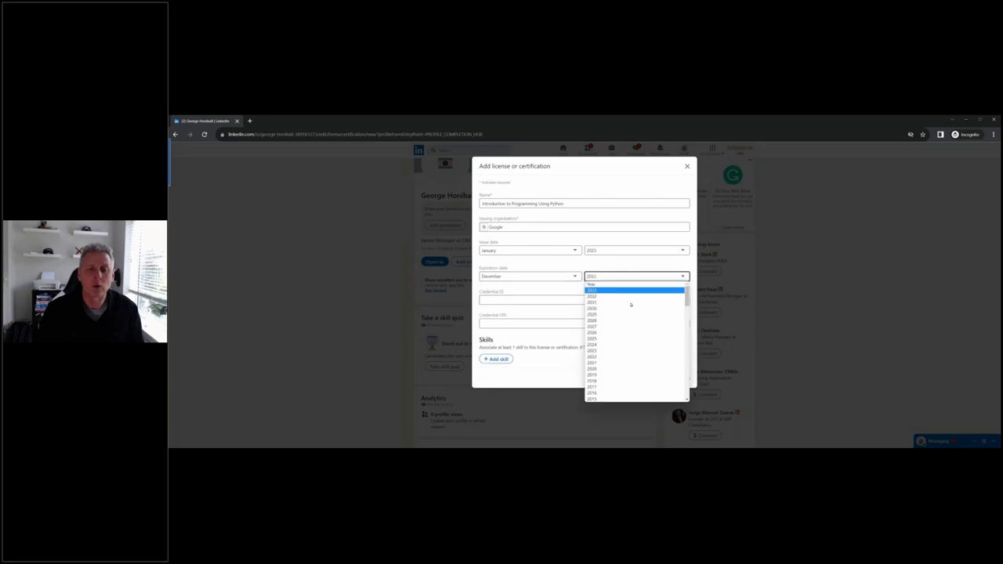
{"action": "left_click", "coordinate": [603, 353]}
Step: Enter Number as the credential ID, then discard the unsaved certification entry
{"action": "left_click", "coordinate": [550, 299]}
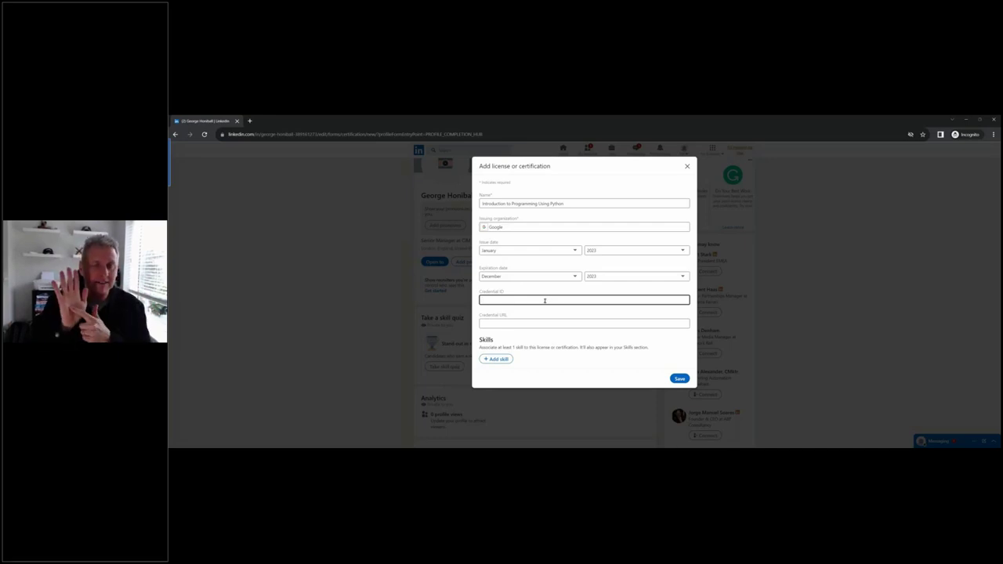
{"action": "type", "text": "Number"}
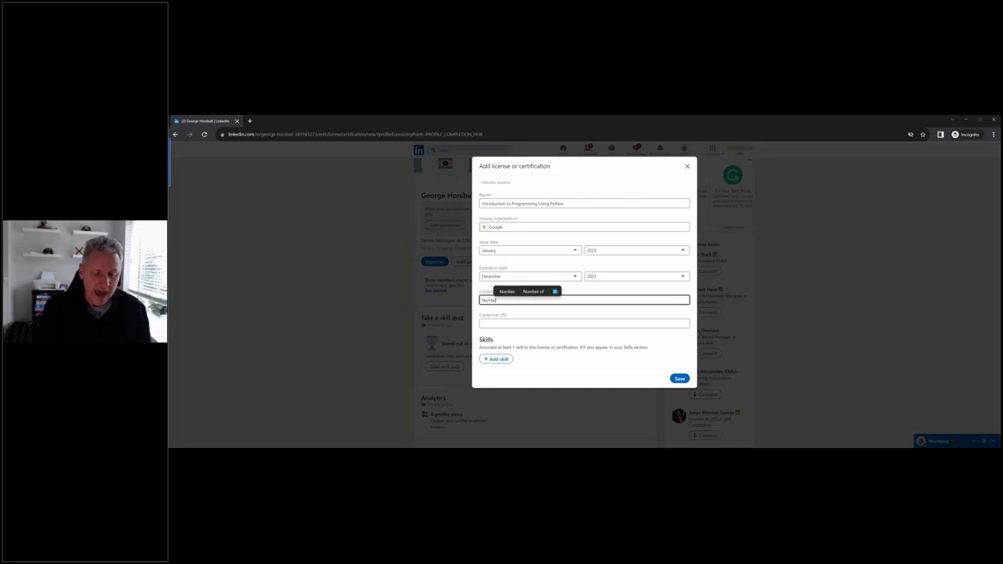
{"action": "left_click", "coordinate": [573, 324]}
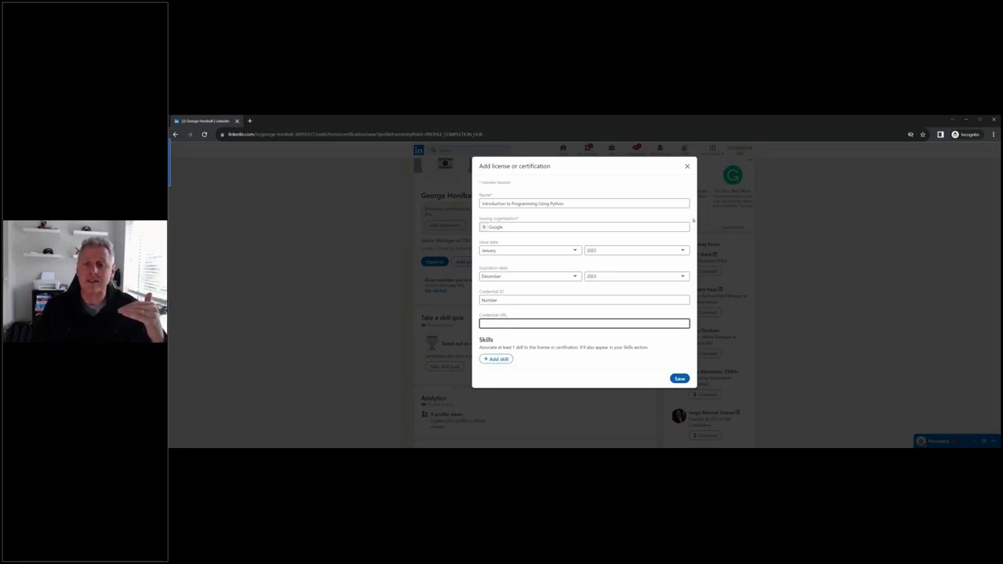
{"action": "left_click", "coordinate": [687, 166]}
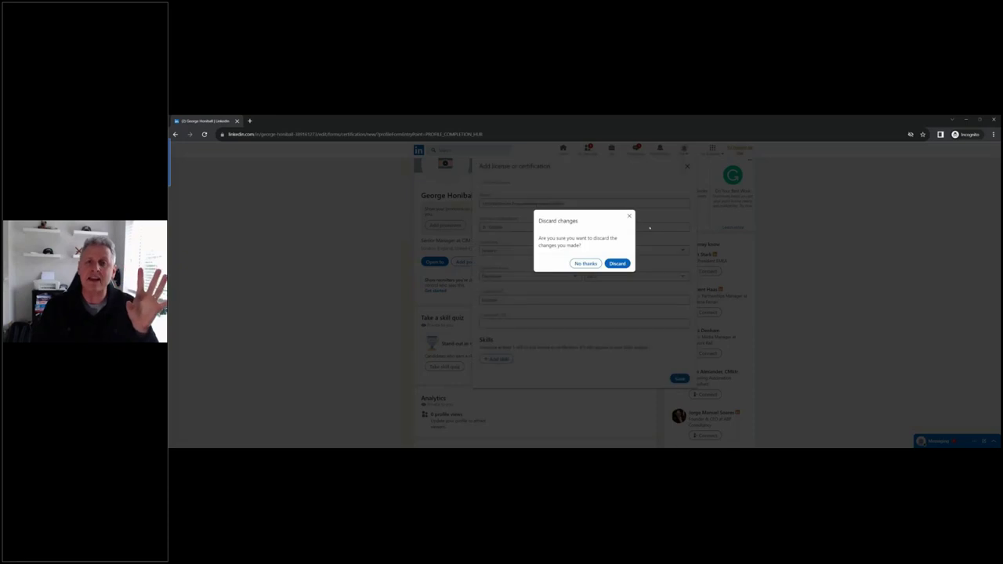
{"action": "left_click", "coordinate": [617, 264]}
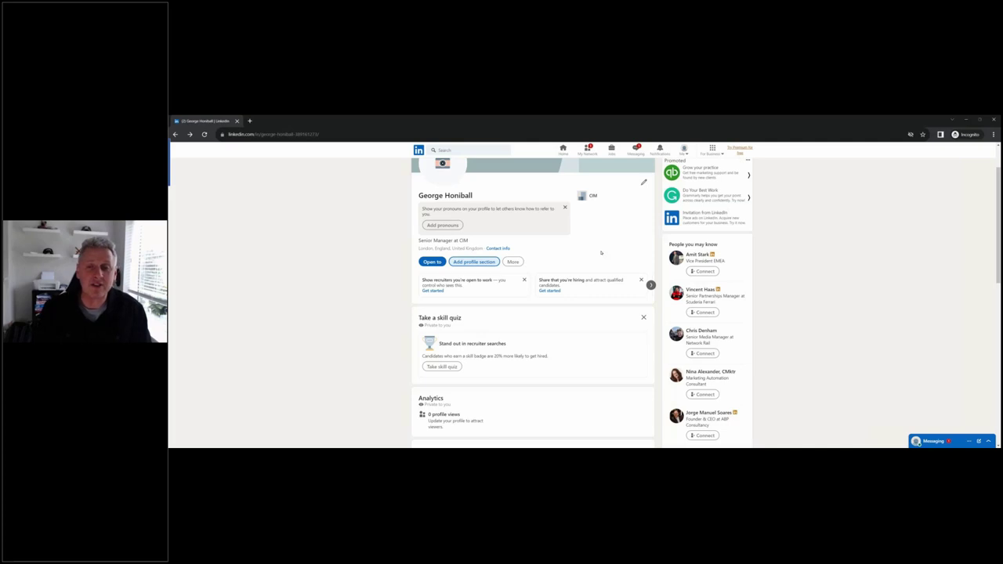
Step: Review the profile page from the introduction through analytics, resources and activity to the experience and interests sections
{"action": "scroll", "coordinate": [388, 254], "scroll_direction": "down", "scroll_amount": 3}
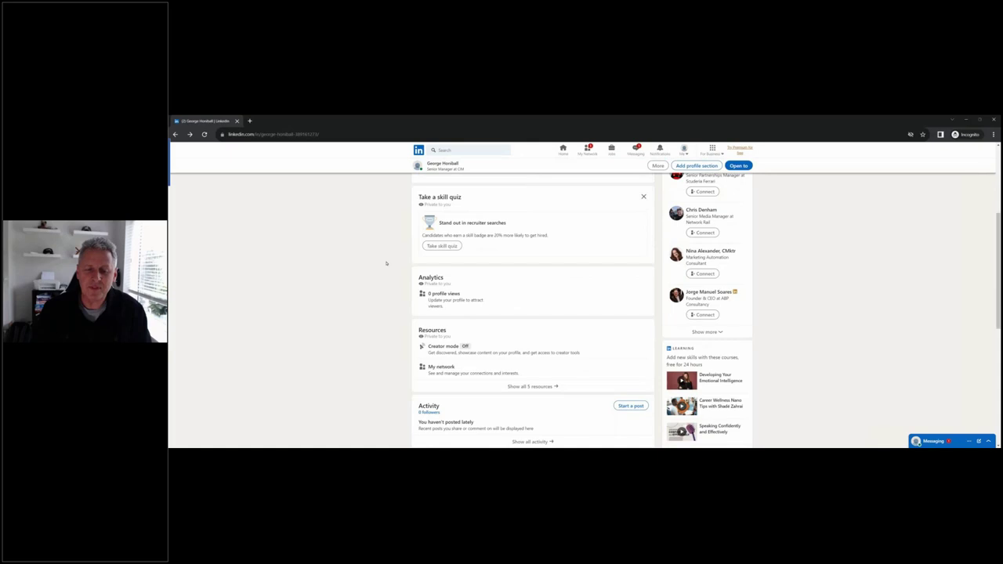
{"action": "scroll", "coordinate": [386, 264], "scroll_direction": "down", "scroll_amount": 5}
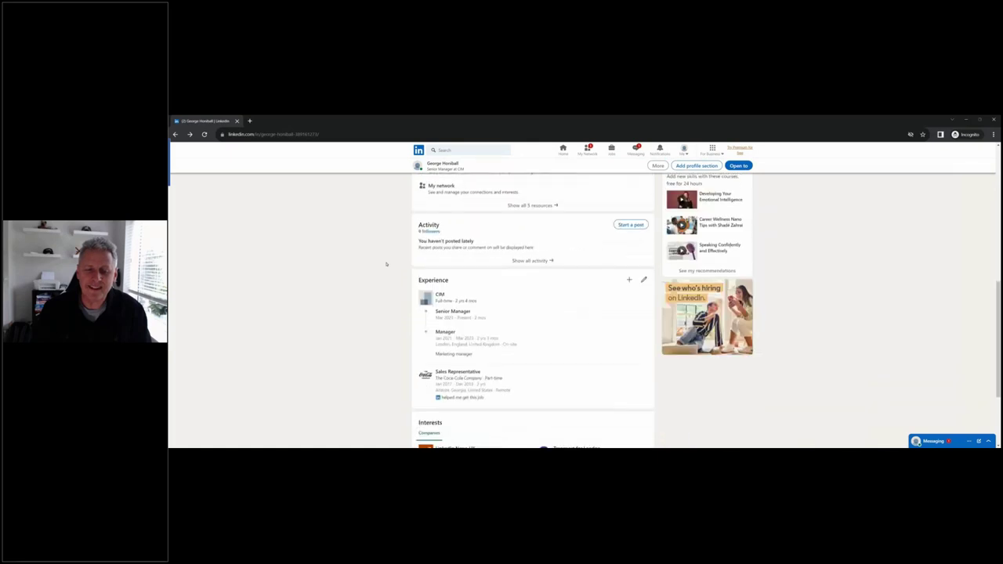
{"action": "scroll", "coordinate": [386, 265], "scroll_direction": "down", "scroll_amount": 3}
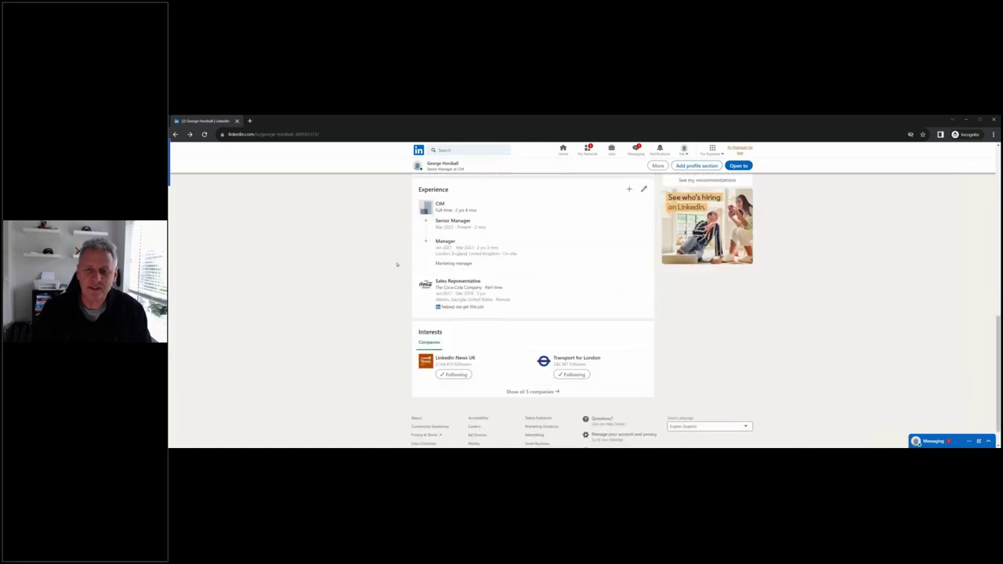
{"action": "scroll", "coordinate": [396, 264], "scroll_direction": "up", "scroll_amount": 10}
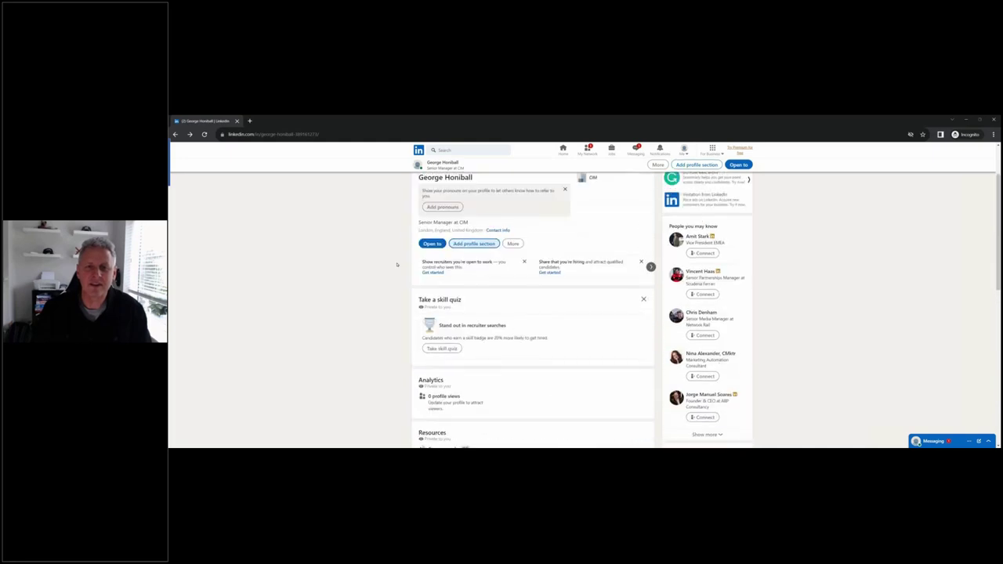
{"action": "scroll", "coordinate": [396, 265], "scroll_direction": "up", "scroll_amount": 1}
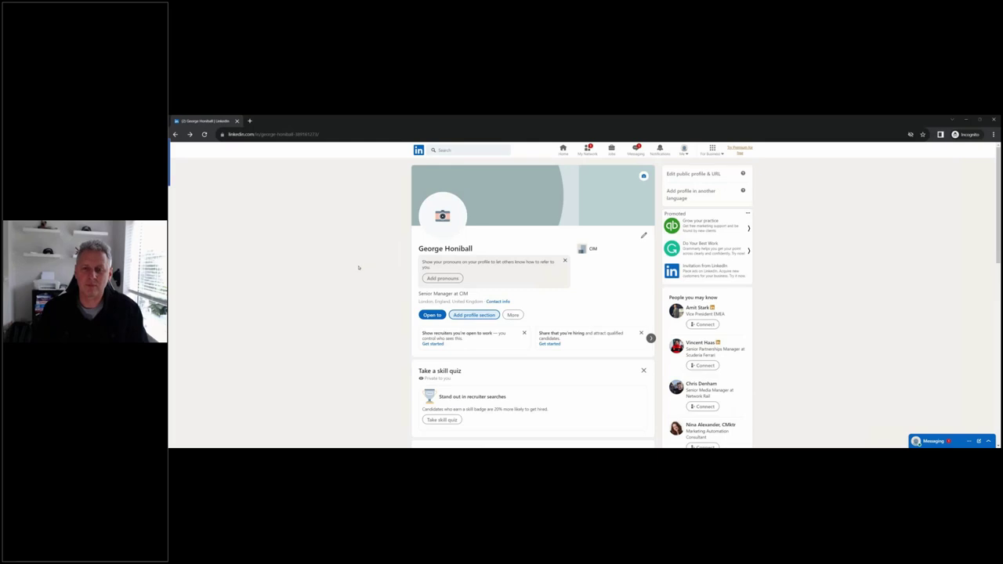
{"action": "scroll", "coordinate": [359, 268], "scroll_direction": "down", "scroll_amount": 3}
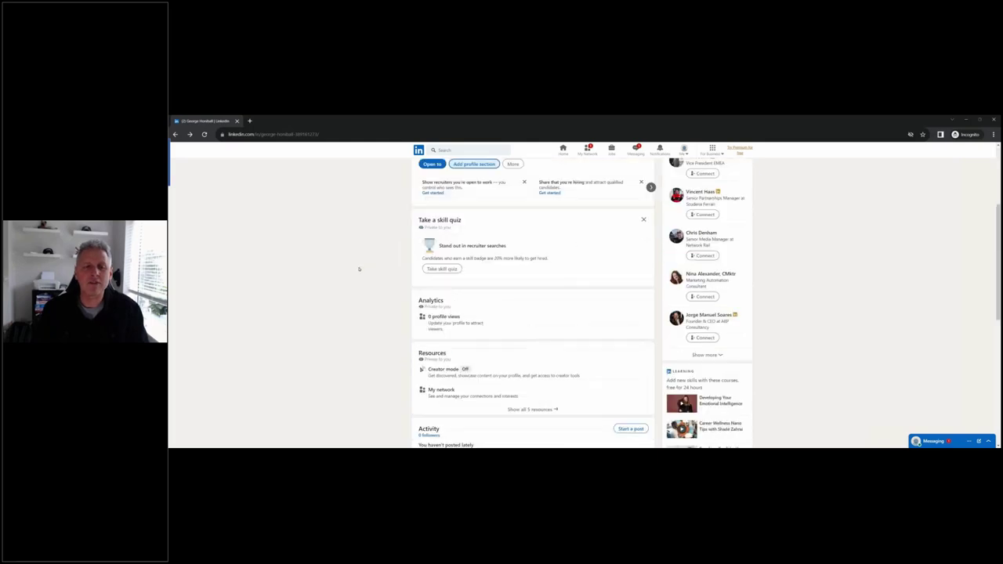
{"action": "scroll", "coordinate": [359, 269], "scroll_direction": "up", "scroll_amount": 3}
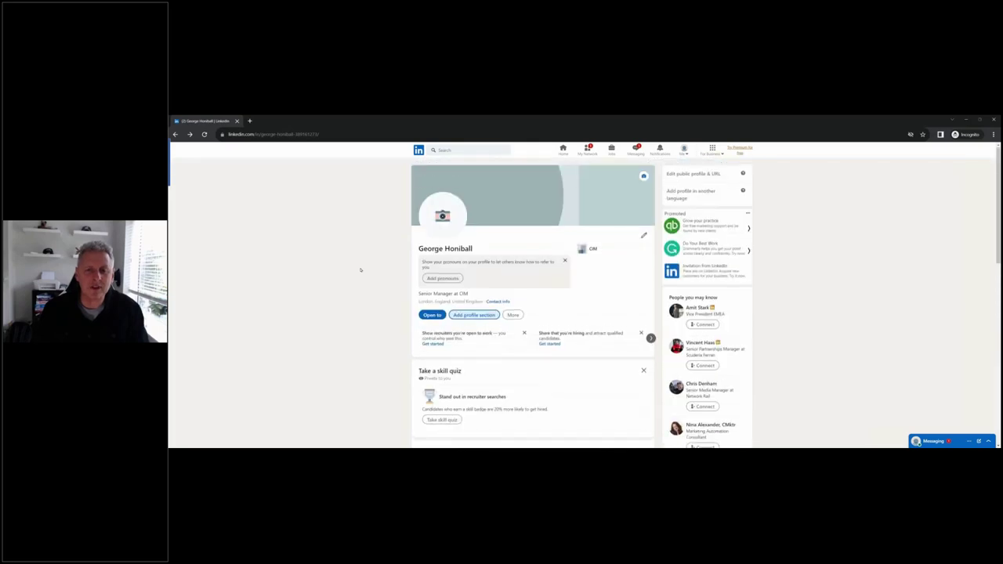
{"action": "left_click", "coordinate": [683, 152]}
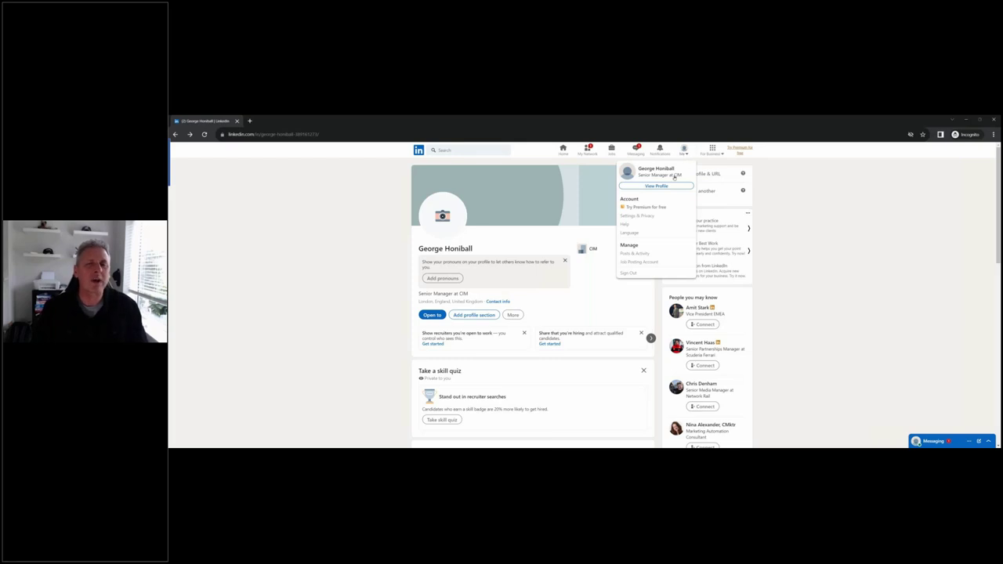
{"action": "left_click", "coordinate": [343, 297]}
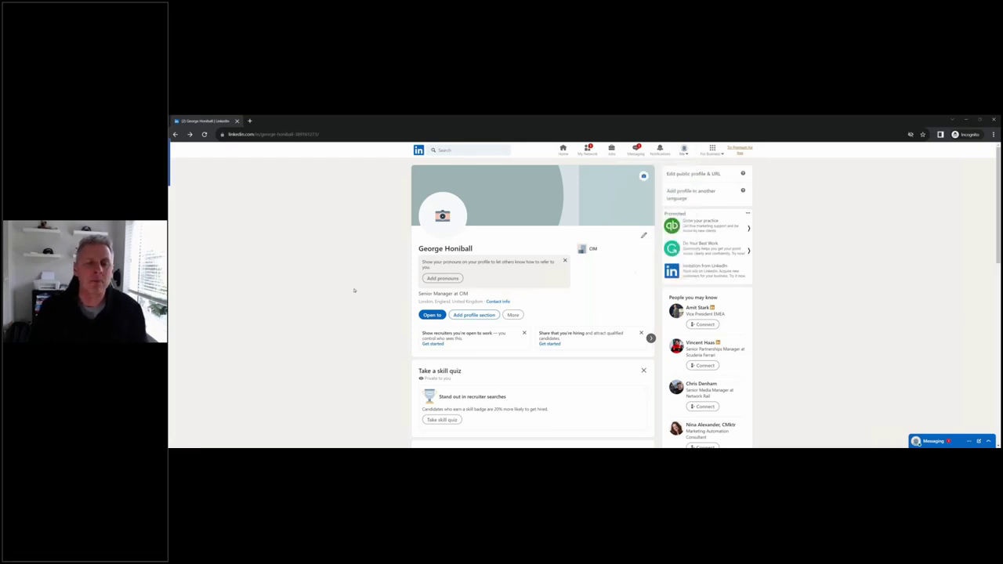
Step: Show all profile resources and view the saved content under My items
{"action": "scroll", "coordinate": [352, 291], "scroll_direction": "down", "scroll_amount": 3}
{"action": "scroll", "coordinate": [360, 285], "scroll_direction": "down", "scroll_amount": 3}
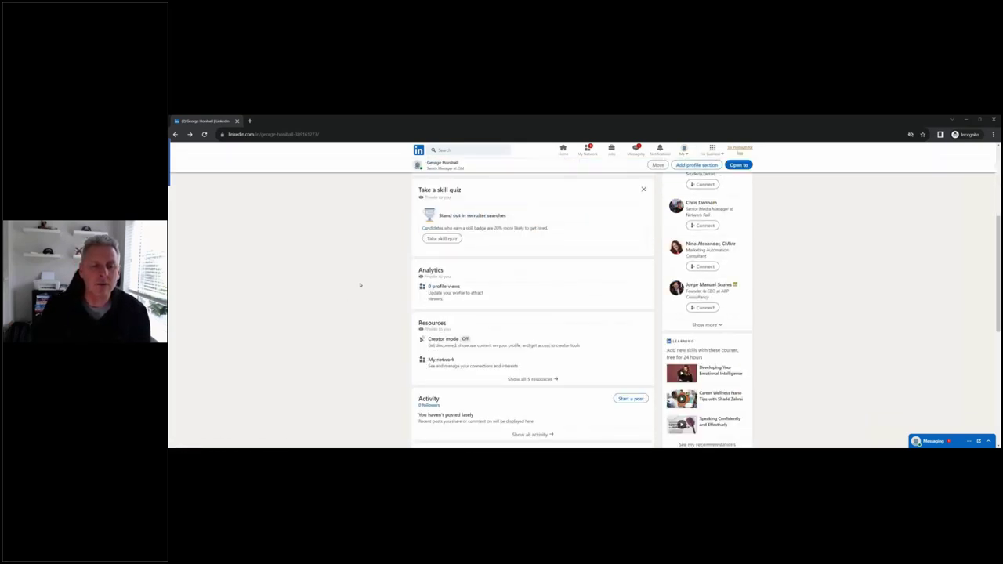
{"action": "left_click", "coordinate": [527, 289]}
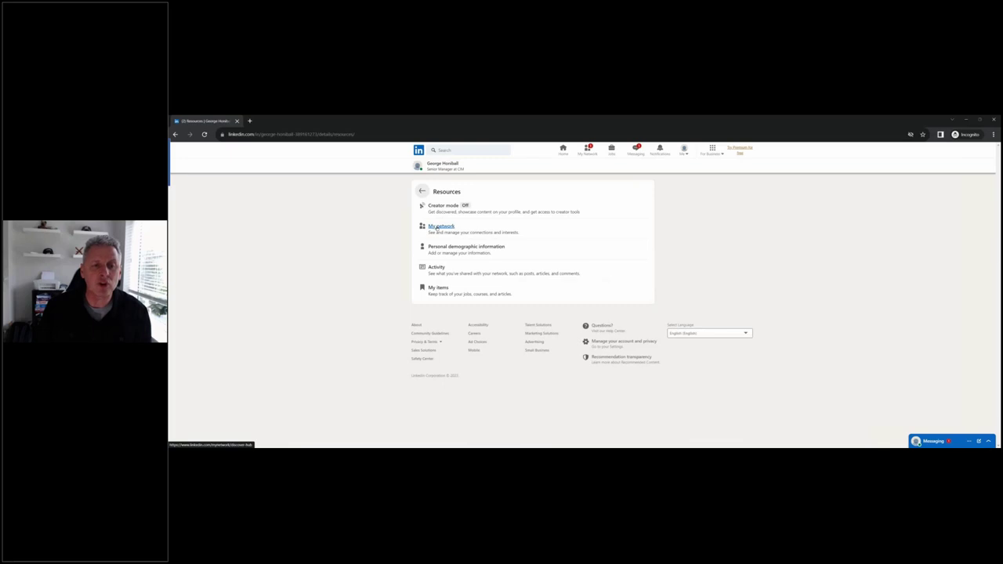
{"action": "left_click", "coordinate": [441, 290]}
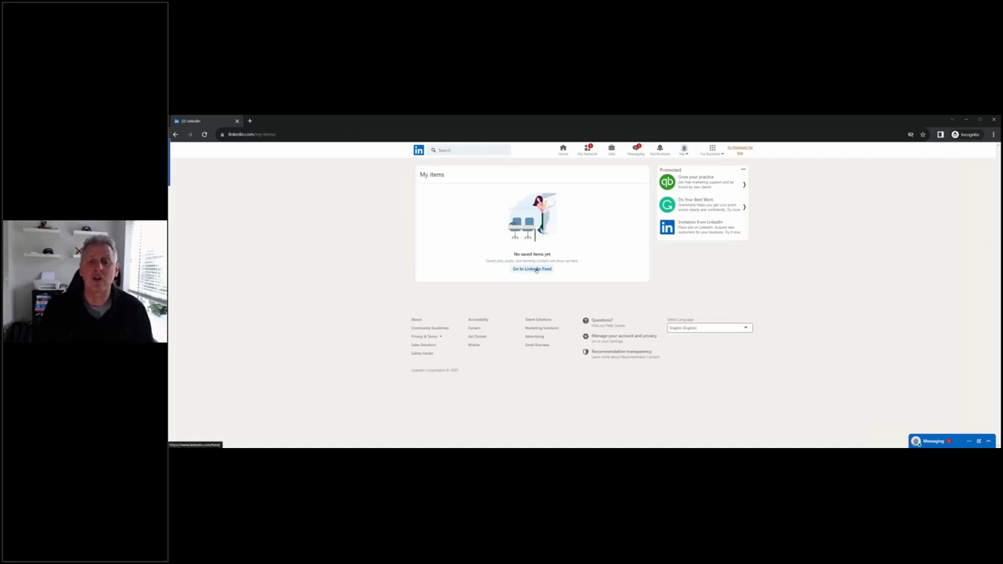
Step: Return from My items to the profile page
{"action": "left_click", "coordinate": [685, 152]}
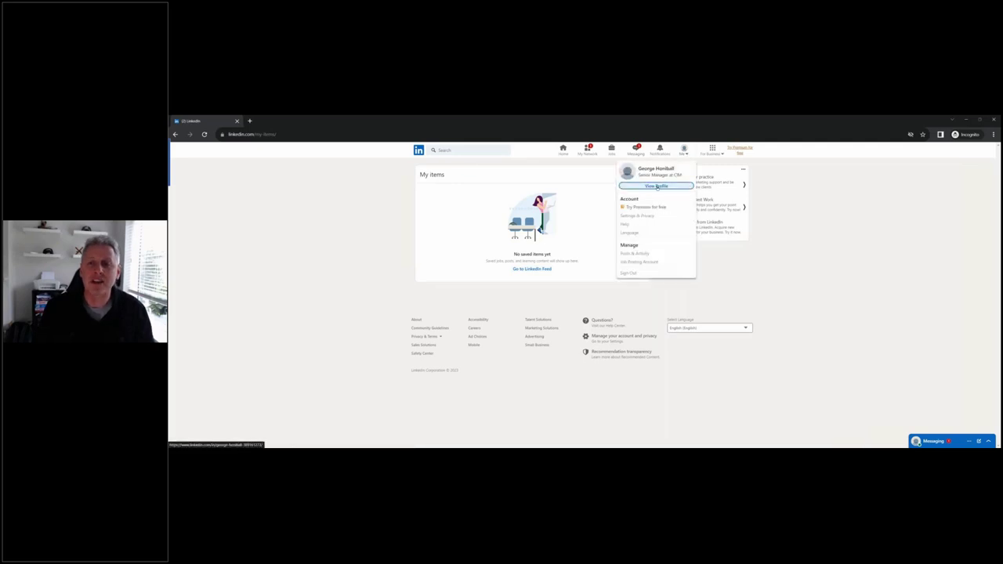